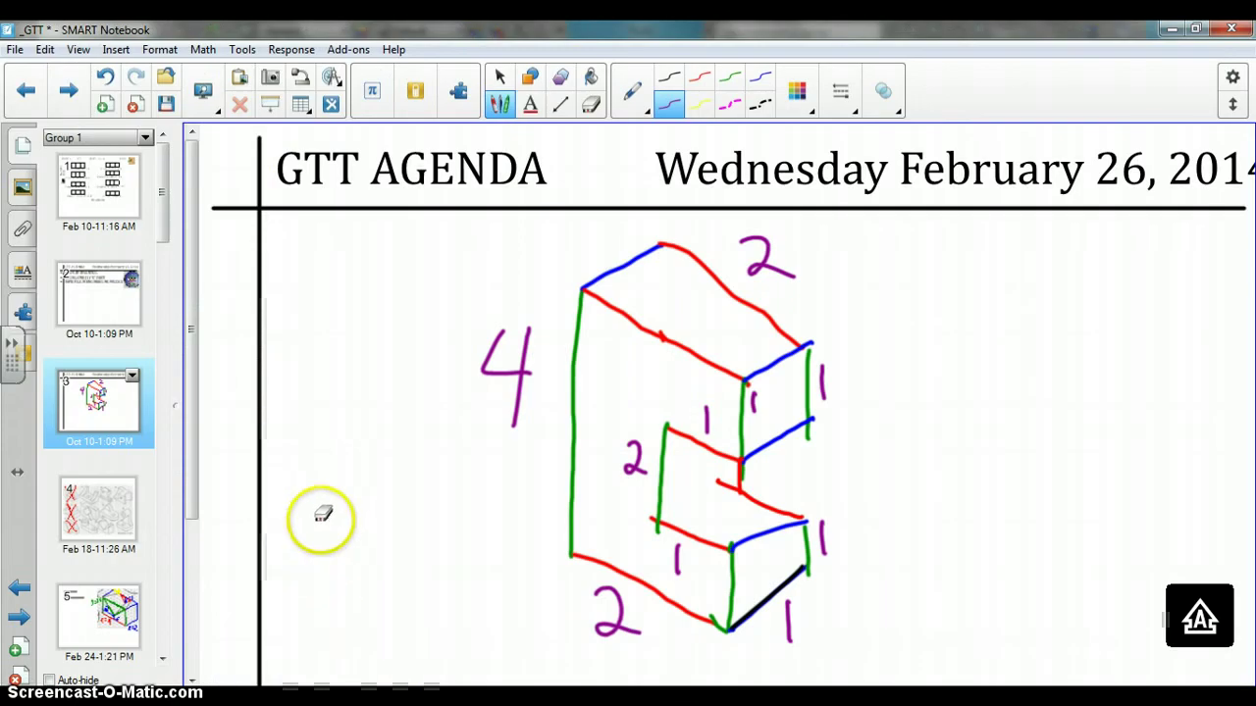
Show the GTT agenda page in SMART Notebook and return to the Select tool.
{"action": "left_click", "coordinate": [147, 308]}
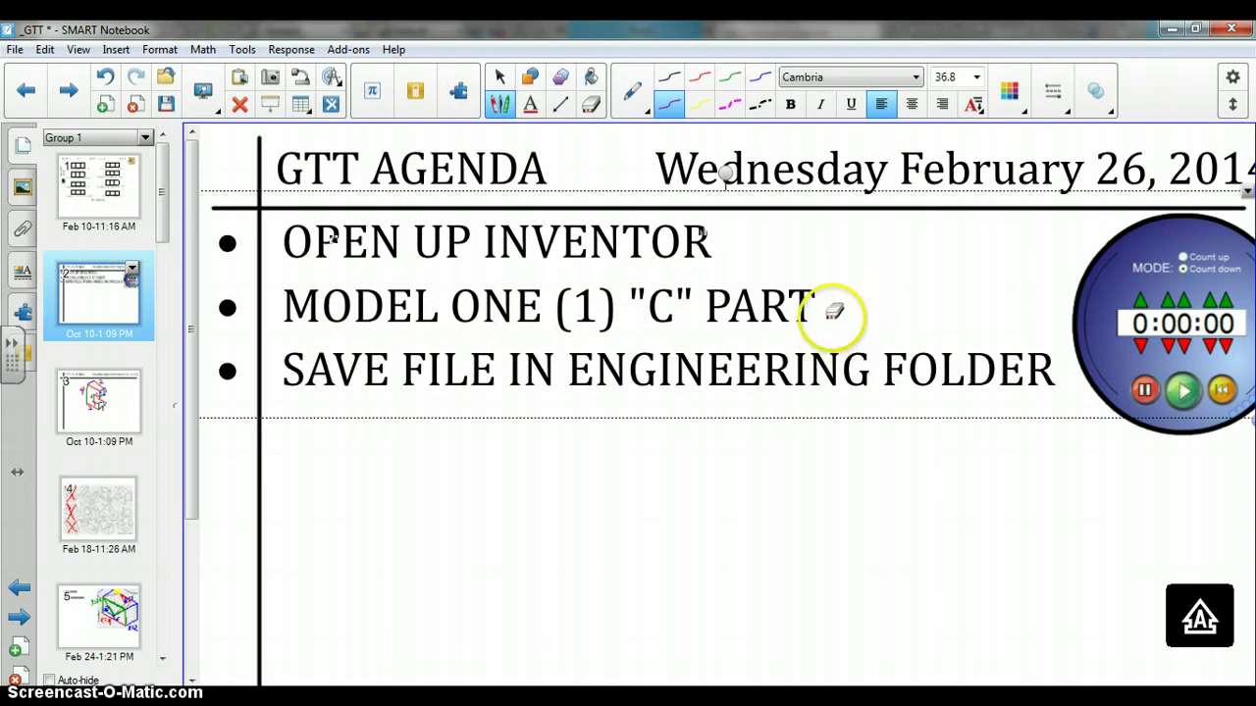
{"action": "left_click", "coordinate": [531, 469]}
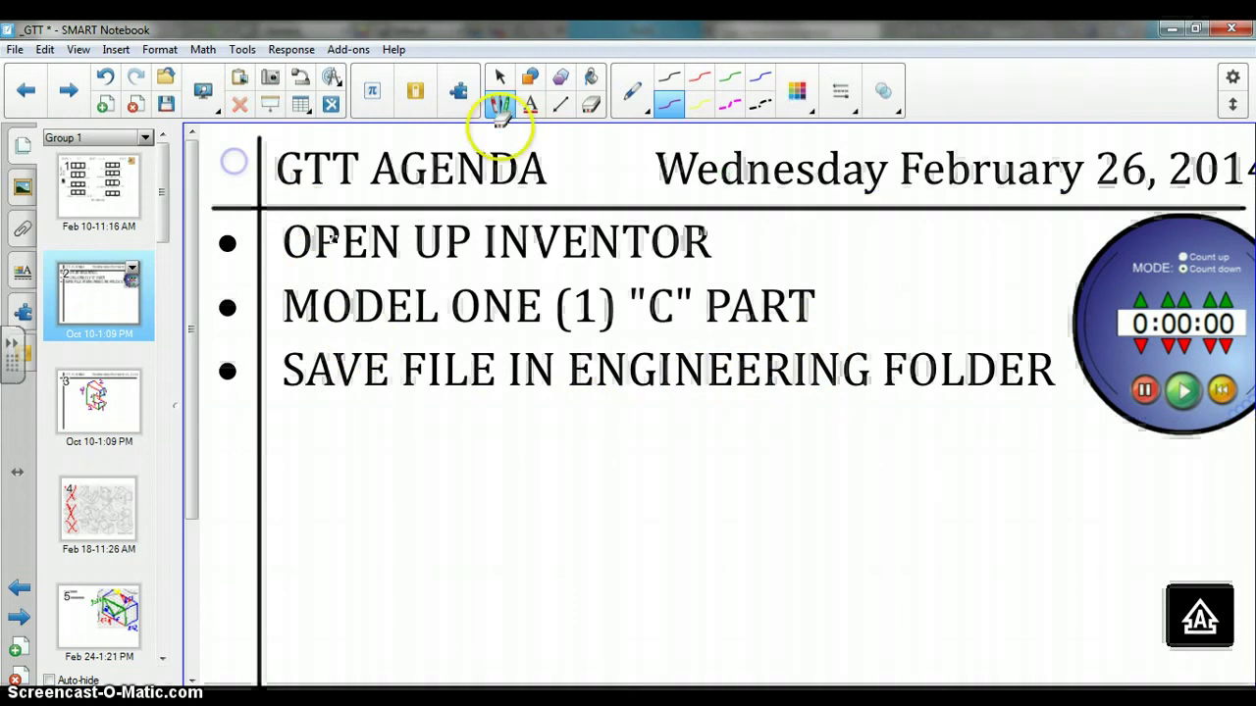
{"action": "left_click", "coordinate": [499, 77]}
Add agenda lines: MAGIC NUMBERS ARE 4, MAGIC SHAPE RECTANGLE, MAGIC WORD IS DIMENSION (distance).
{"action": "double_click", "coordinate": [852, 368]}
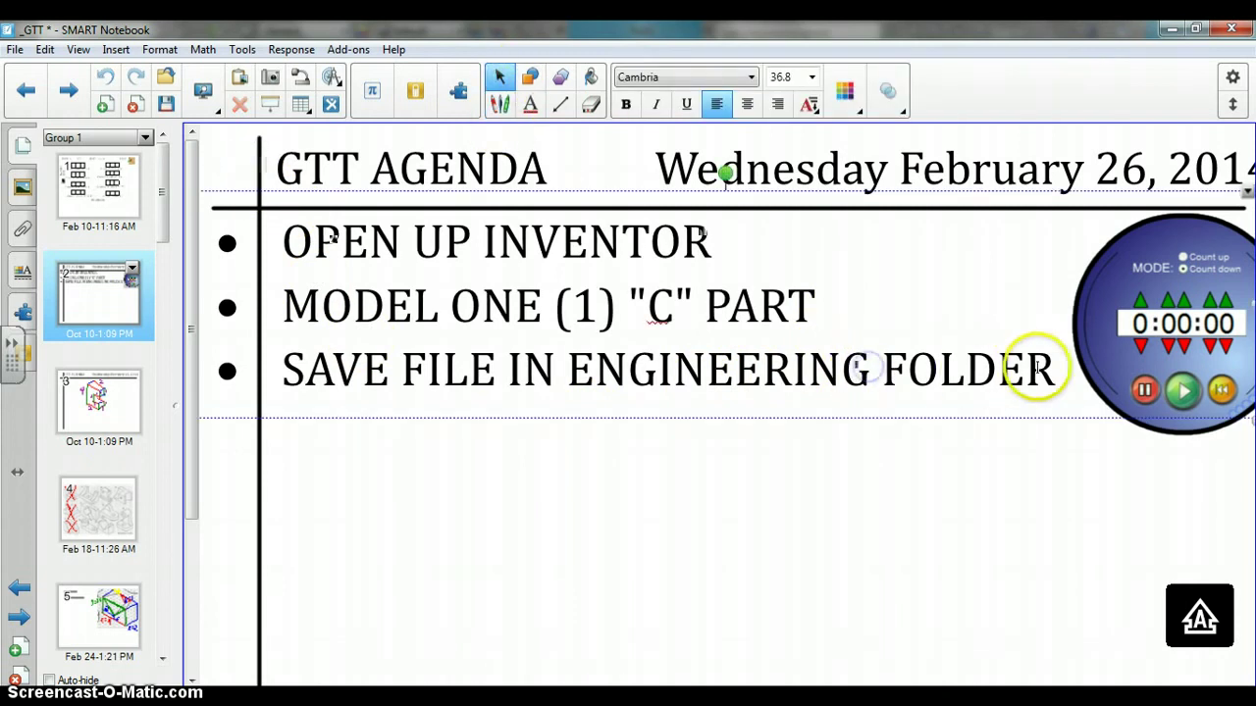
{"action": "key", "text": "Return"}
{"action": "key", "text": "Return"}
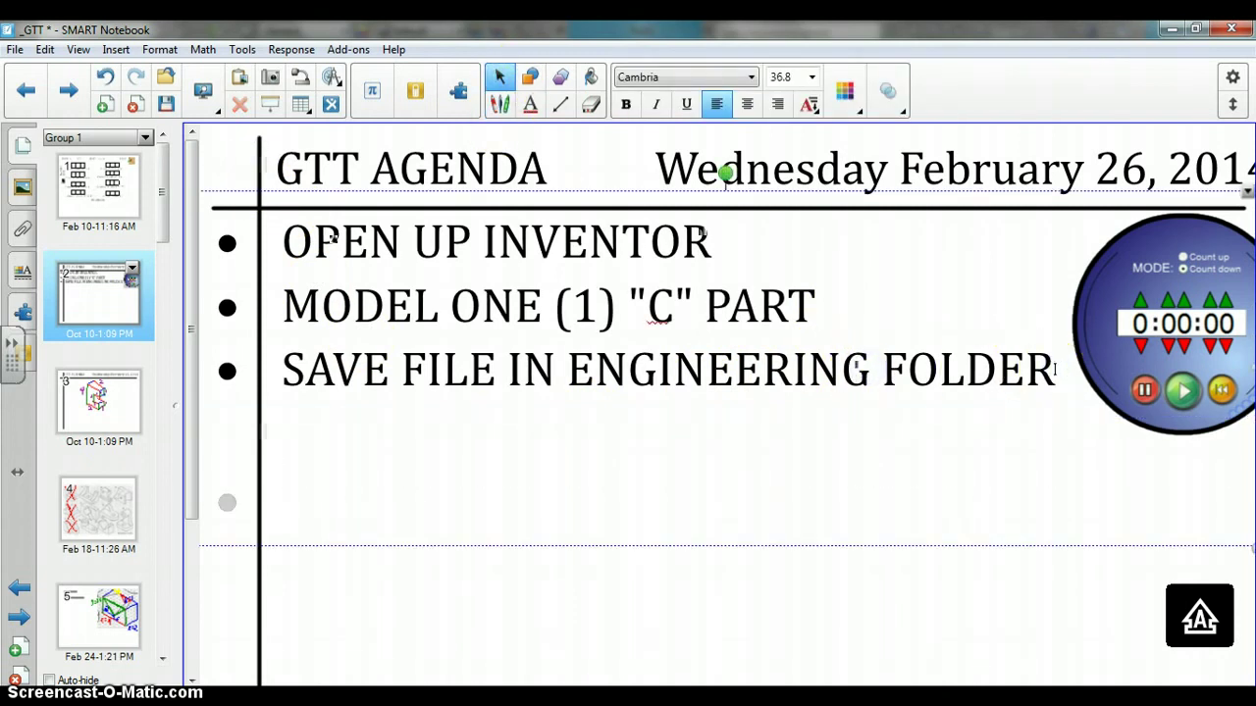
{"action": "type", "text": "m"}
{"action": "key", "text": "BackSpace"}
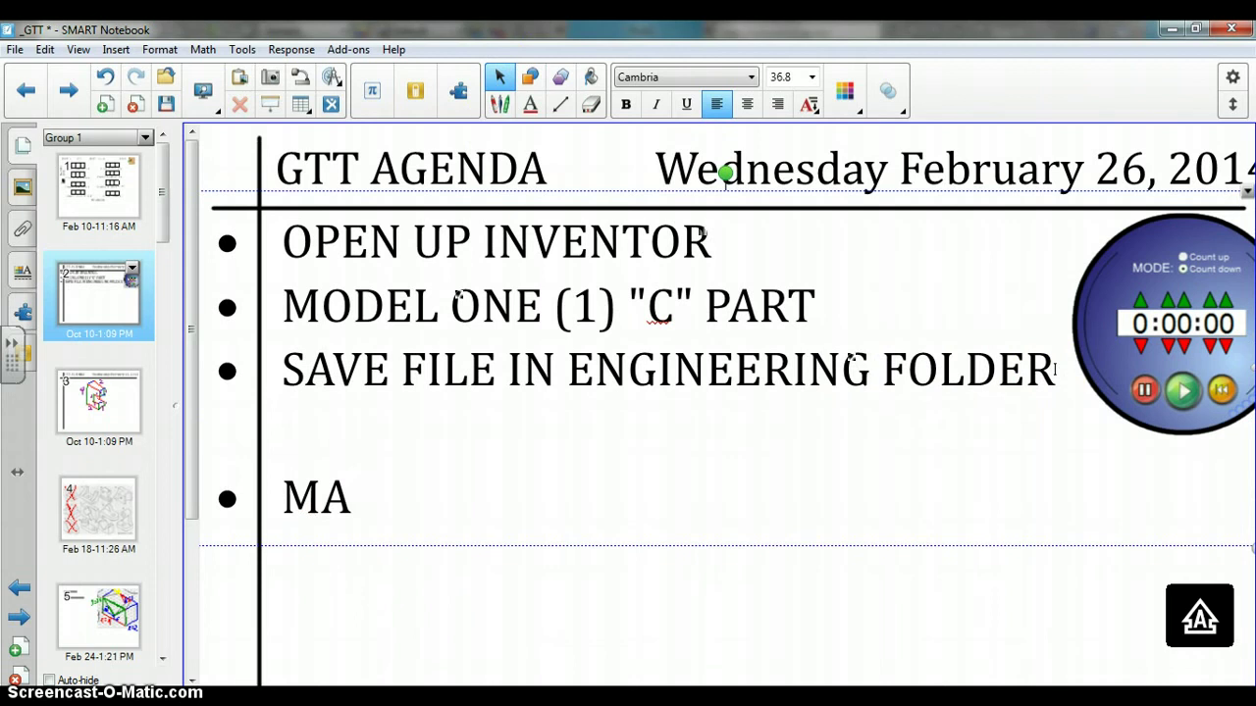
{"action": "type", "text": "MAGIC NUMBER"}
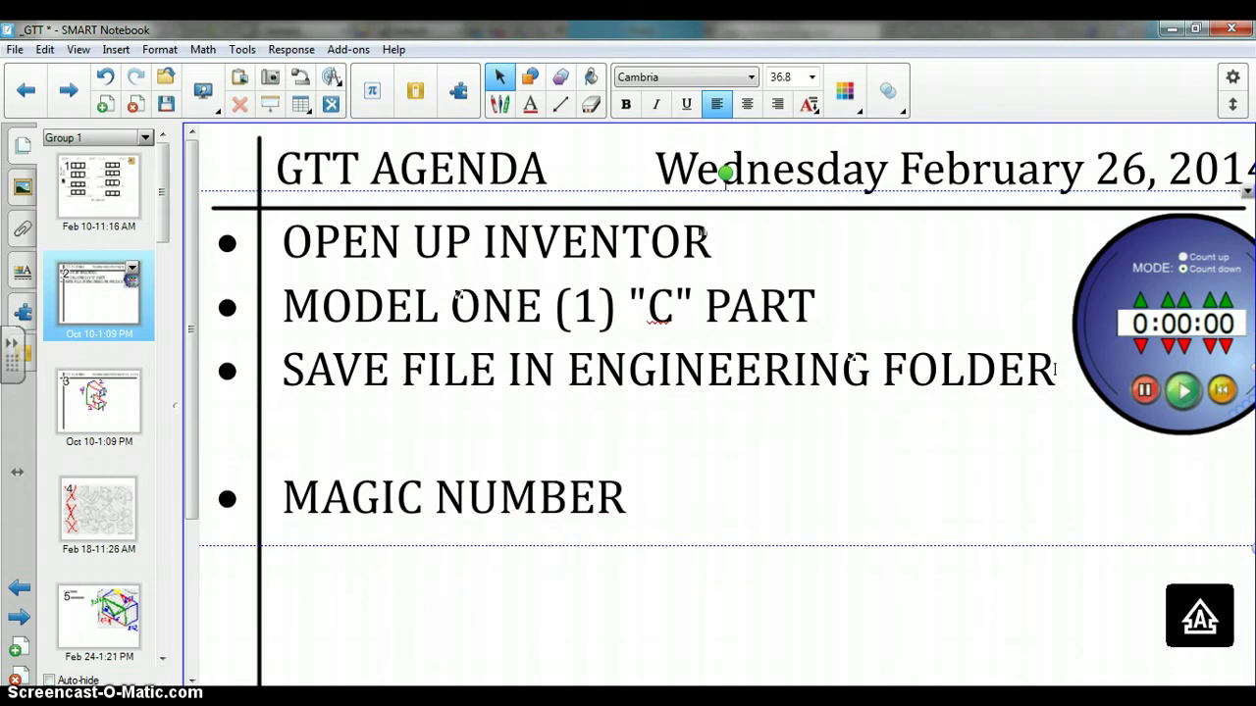
{"action": "type", "text": "S ARE:  4, 2, OR 1"}
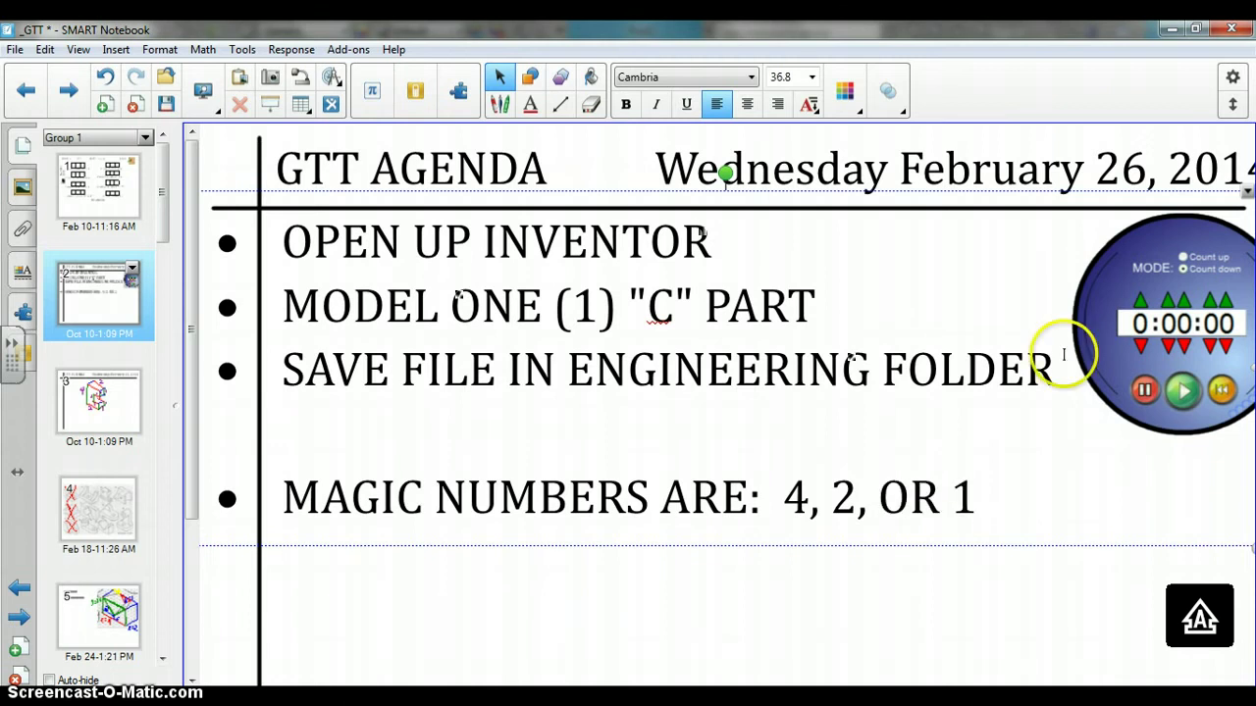
{"action": "key", "text": "Return"}
{"action": "type", "text": "MAG"}
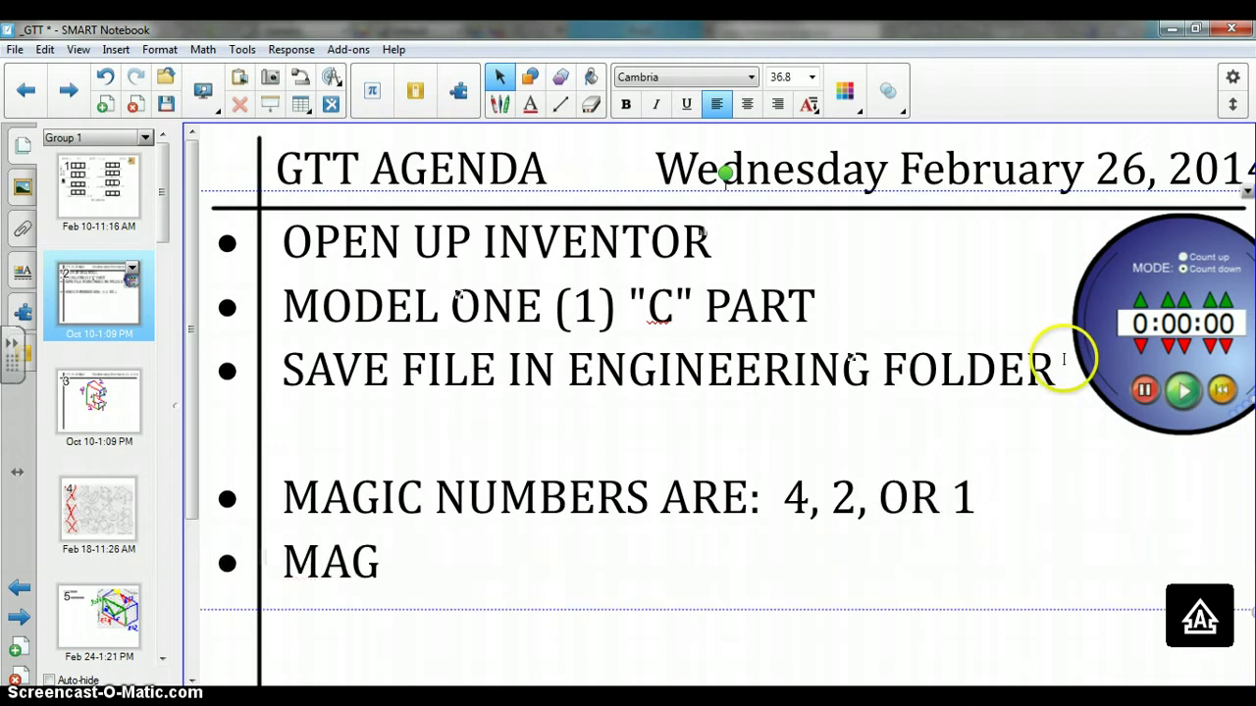
{"action": "type", "text": "IC SHAPES ARE"}
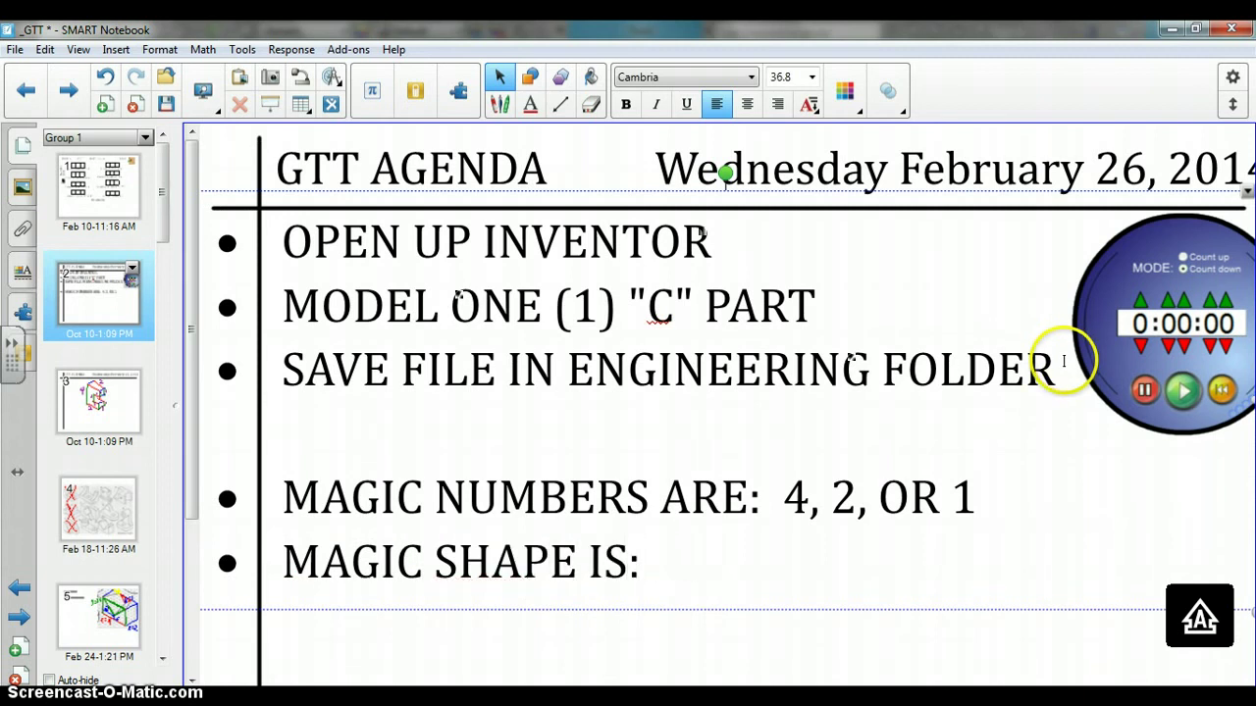
{"action": "type", "text": "CTANGLE"}
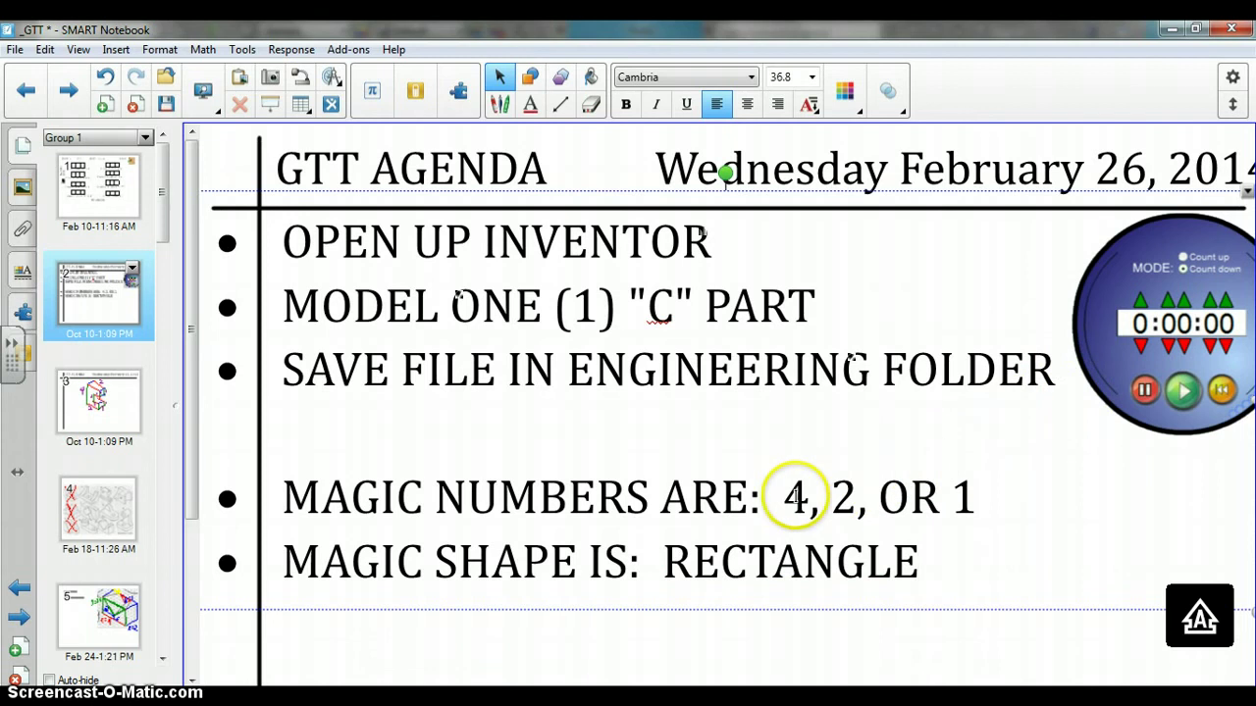
{"action": "key", "text": "Return"}
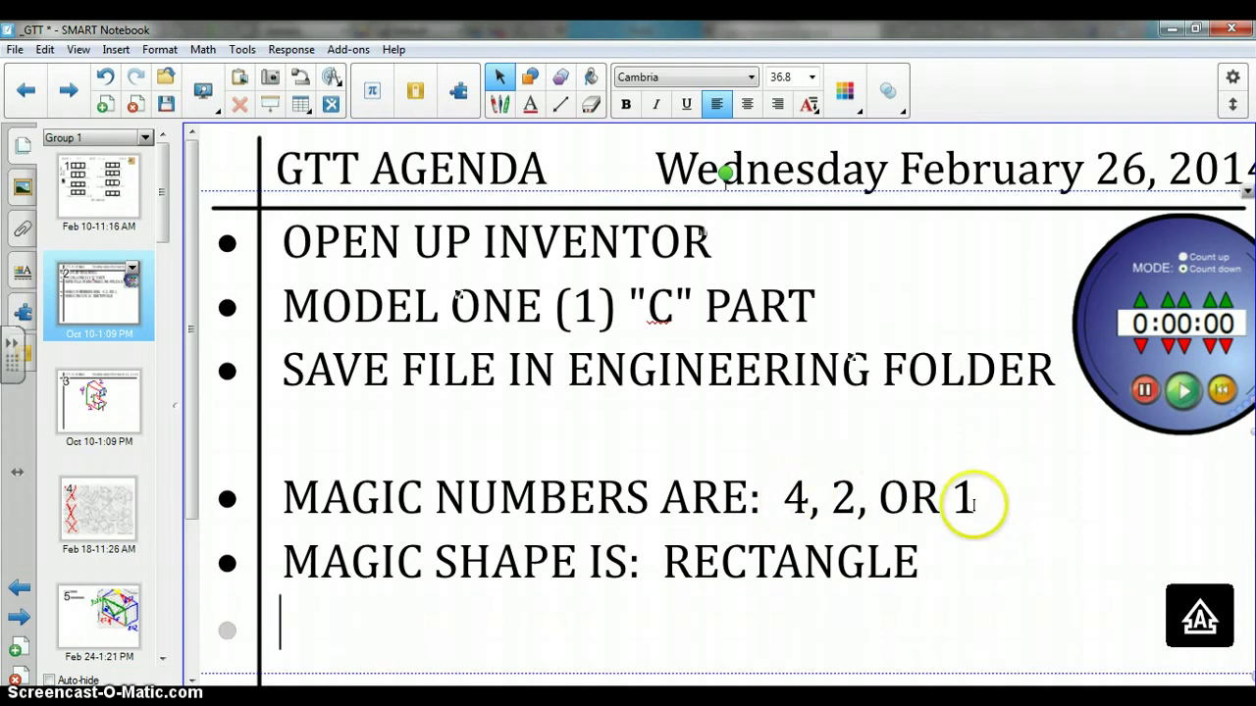
{"action": "type", "text": "MAGIC WORD"}
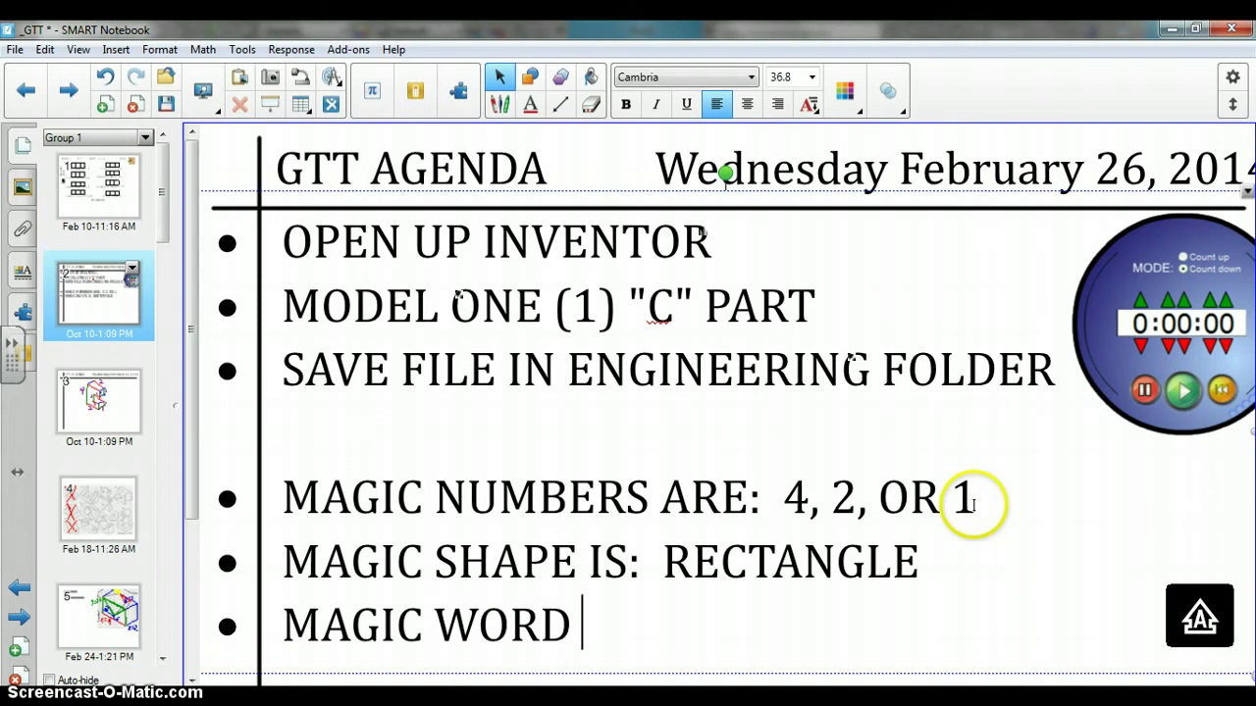
{"action": "type", "text": " IS:"}
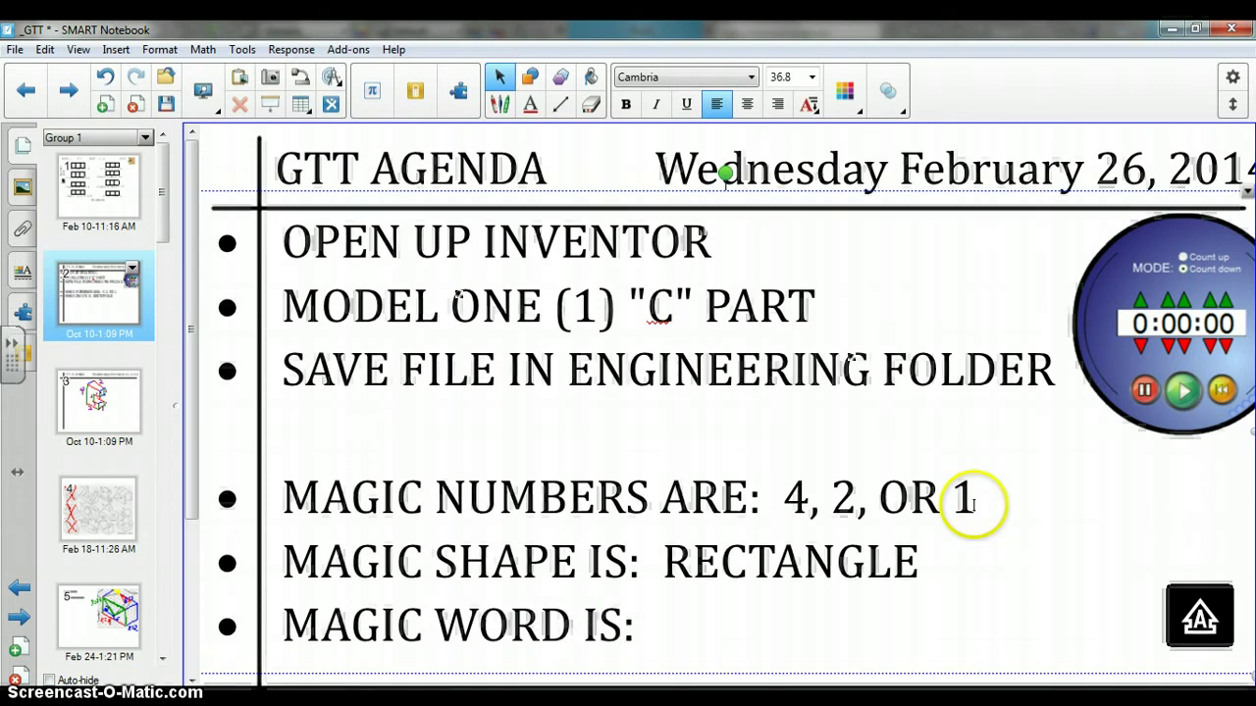
{"action": "type", "text": " DIMENSION"}
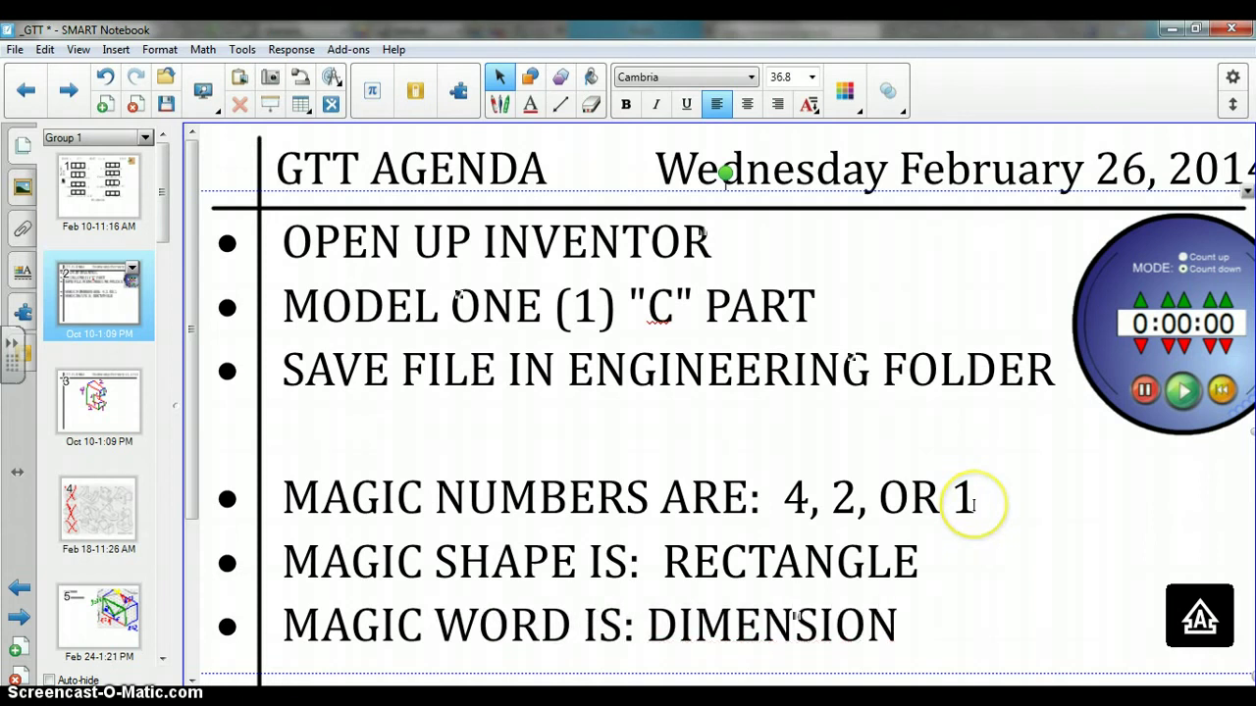
{"action": "type", "text": " ("}
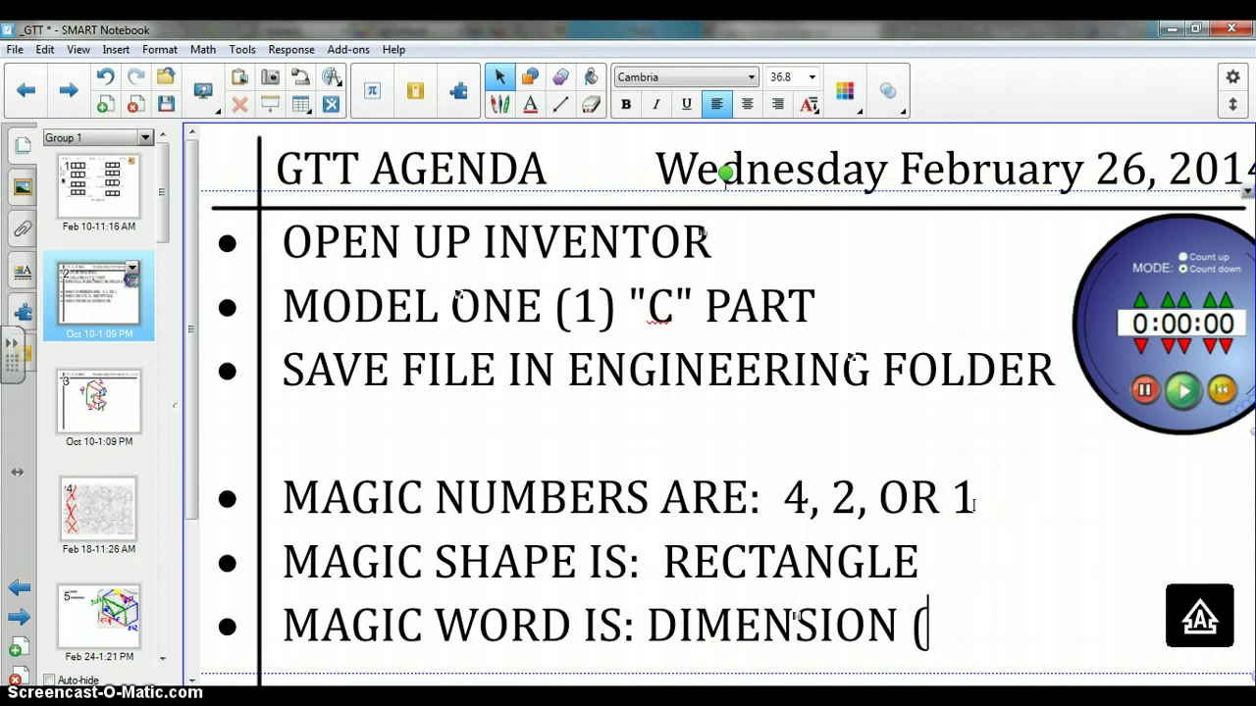
{"action": "key", "text": "Caps_Lock"}
{"action": "type", "text": "dis"}
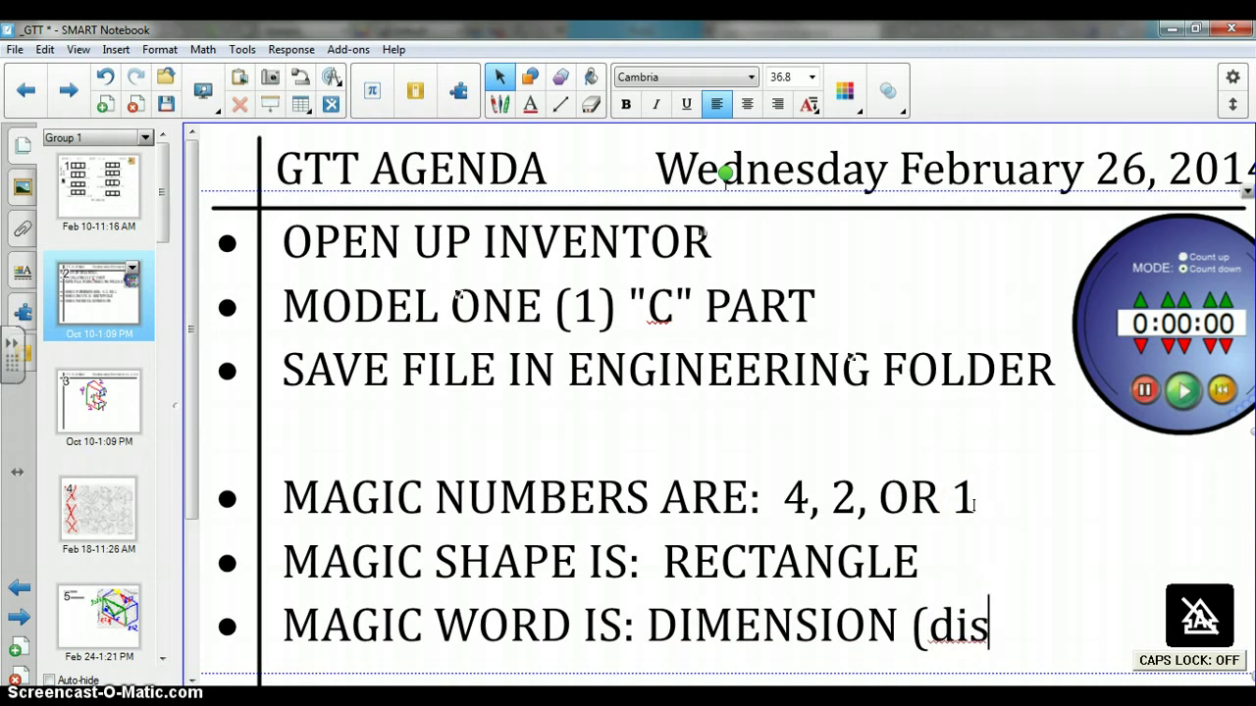
{"action": "type", "text": "tance"}
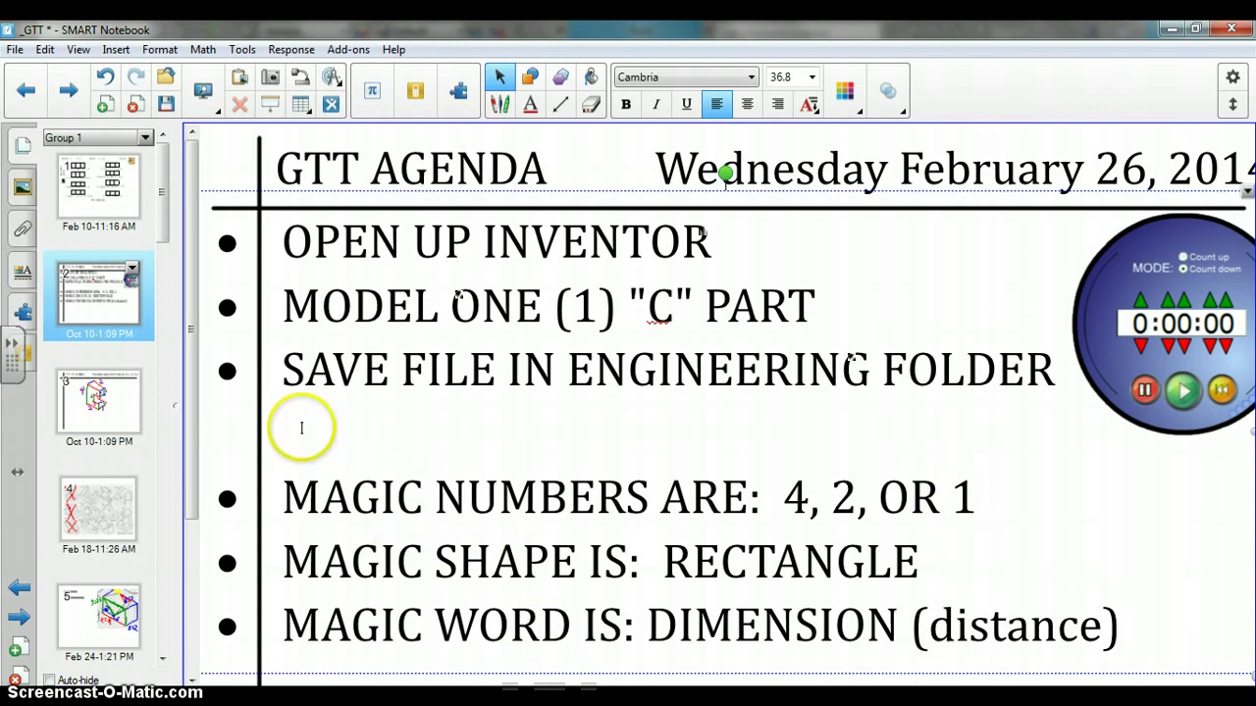
Return to the isometric C block sketch page and pick the blue pen.
{"action": "left_click", "coordinate": [108, 402]}
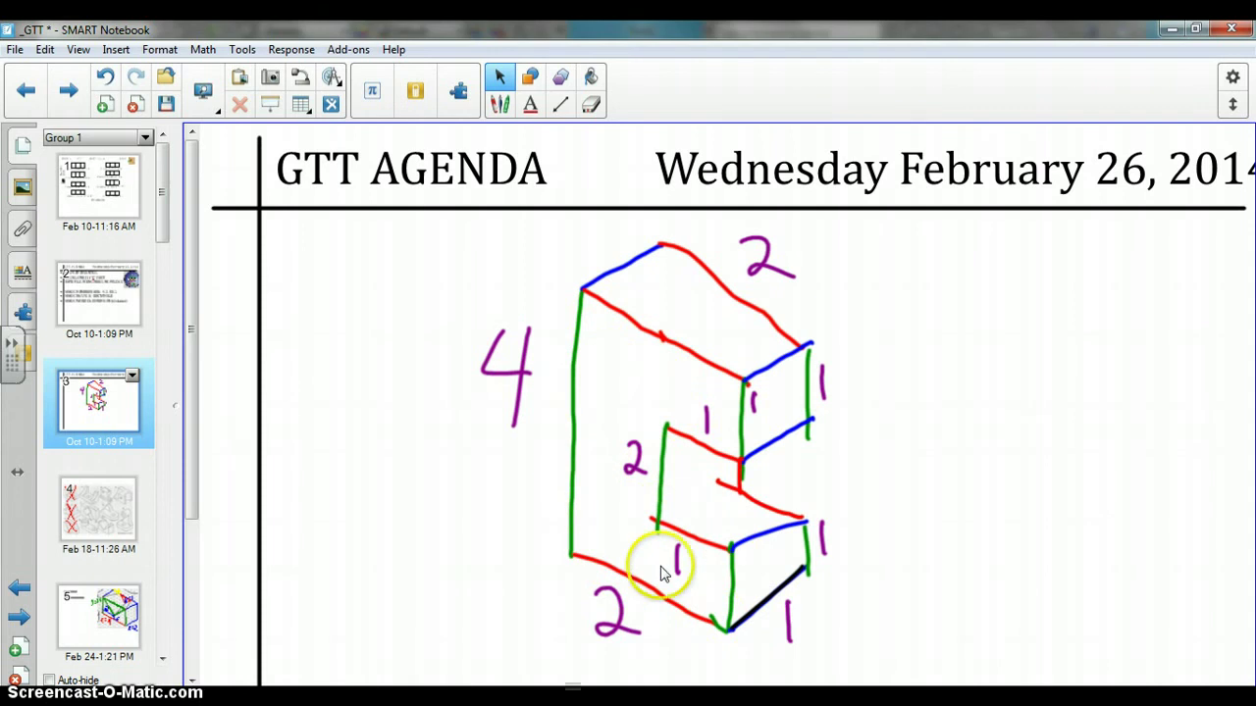
{"action": "left_click", "coordinate": [500, 104]}
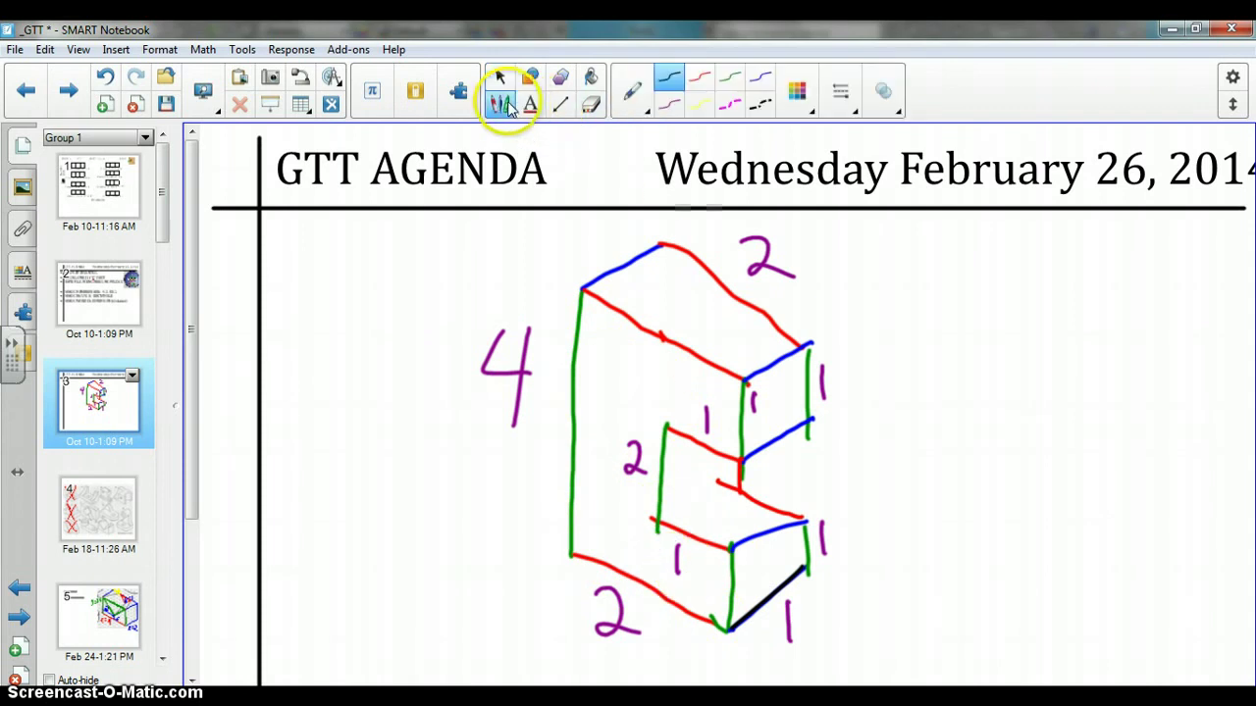
{"action": "left_click", "coordinate": [668, 80]}
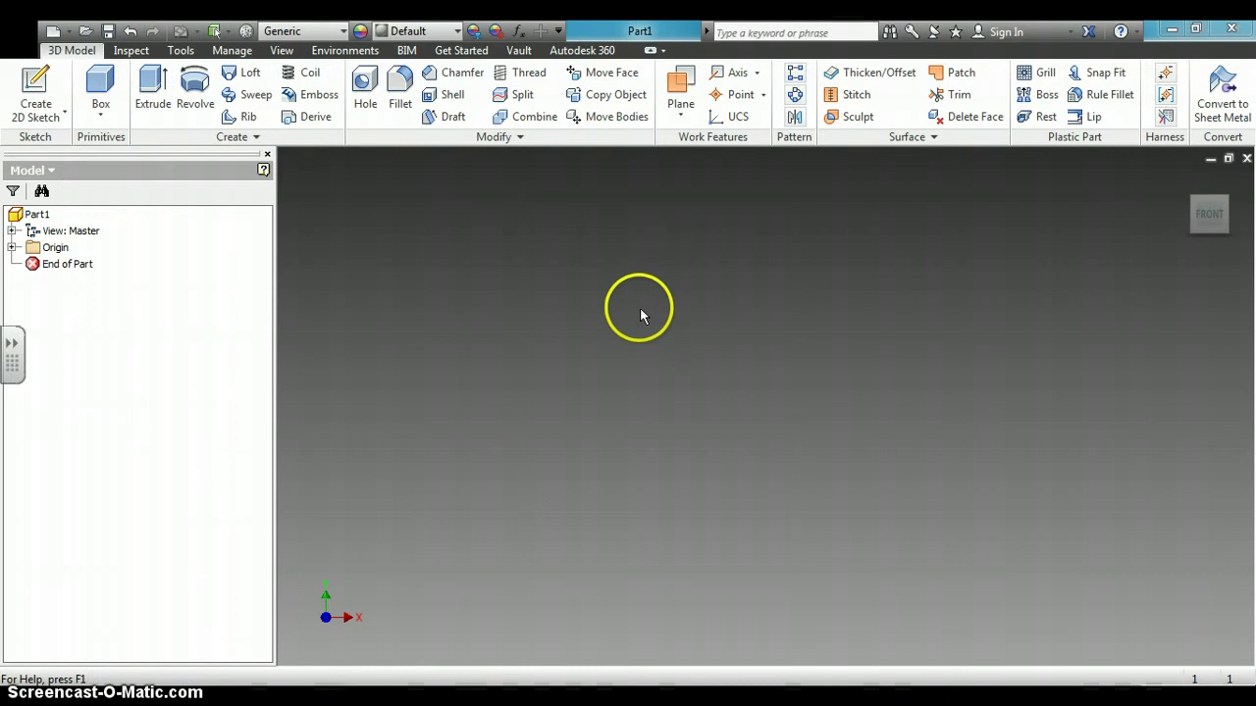
Close Part1 and create a new part, Part2, from the Standard.ipt template.
{"action": "left_click", "coordinate": [1246, 158]}
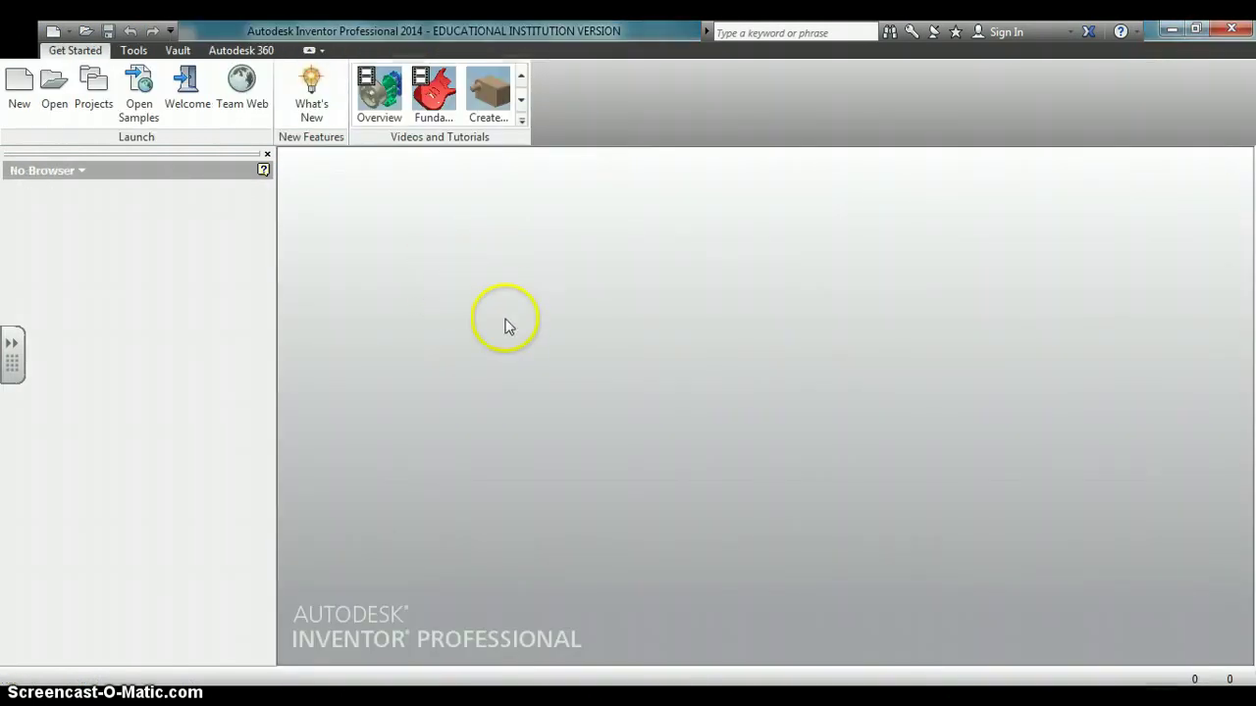
{"action": "left_click", "coordinate": [22, 87]}
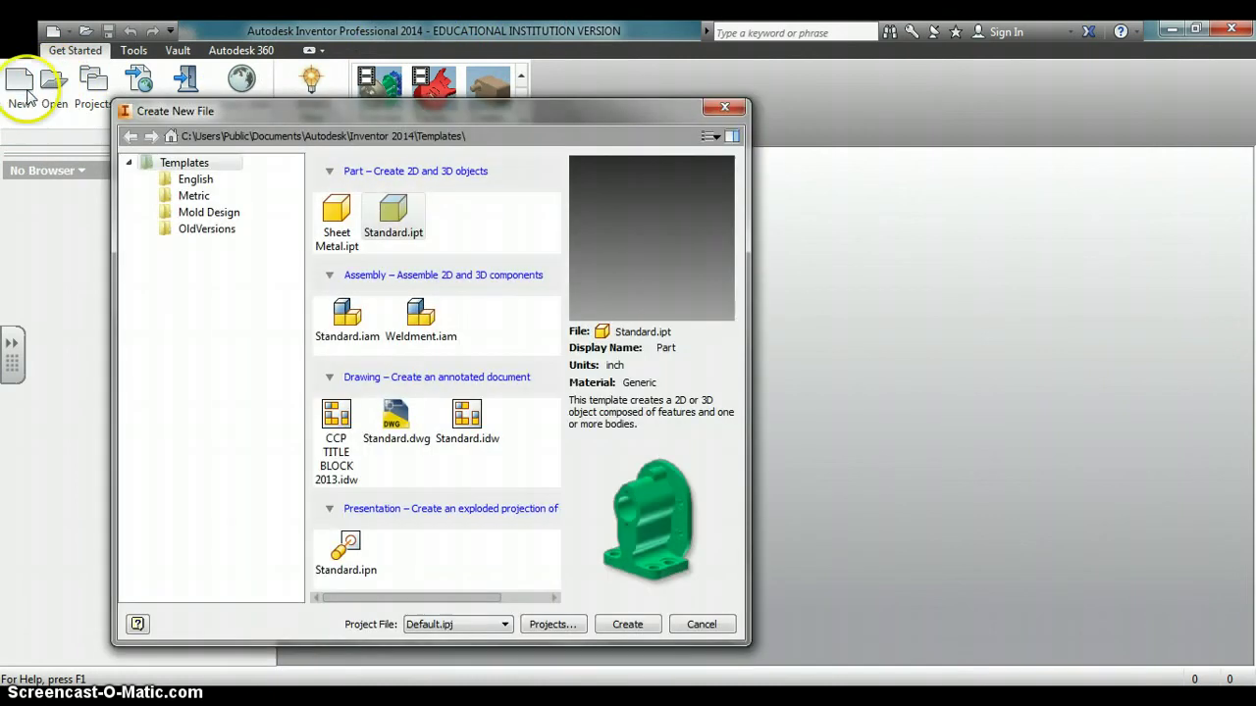
{"action": "left_click", "coordinate": [402, 238]}
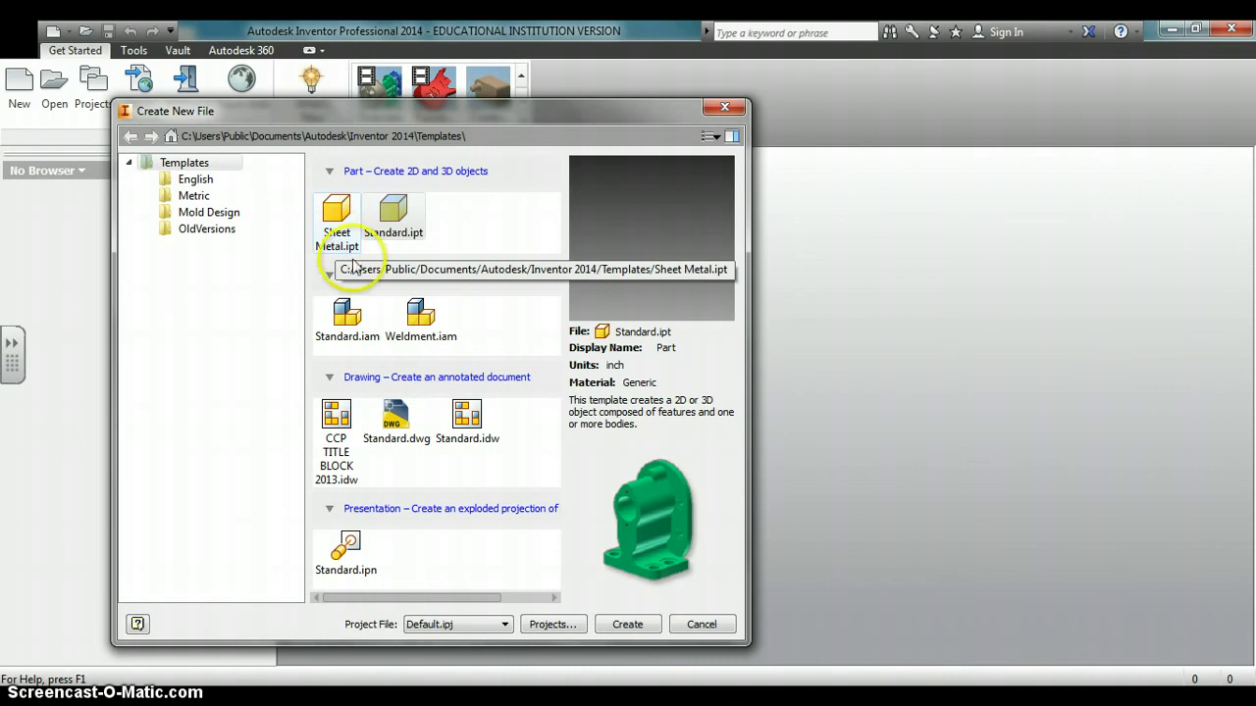
{"action": "left_click", "coordinate": [401, 217]}
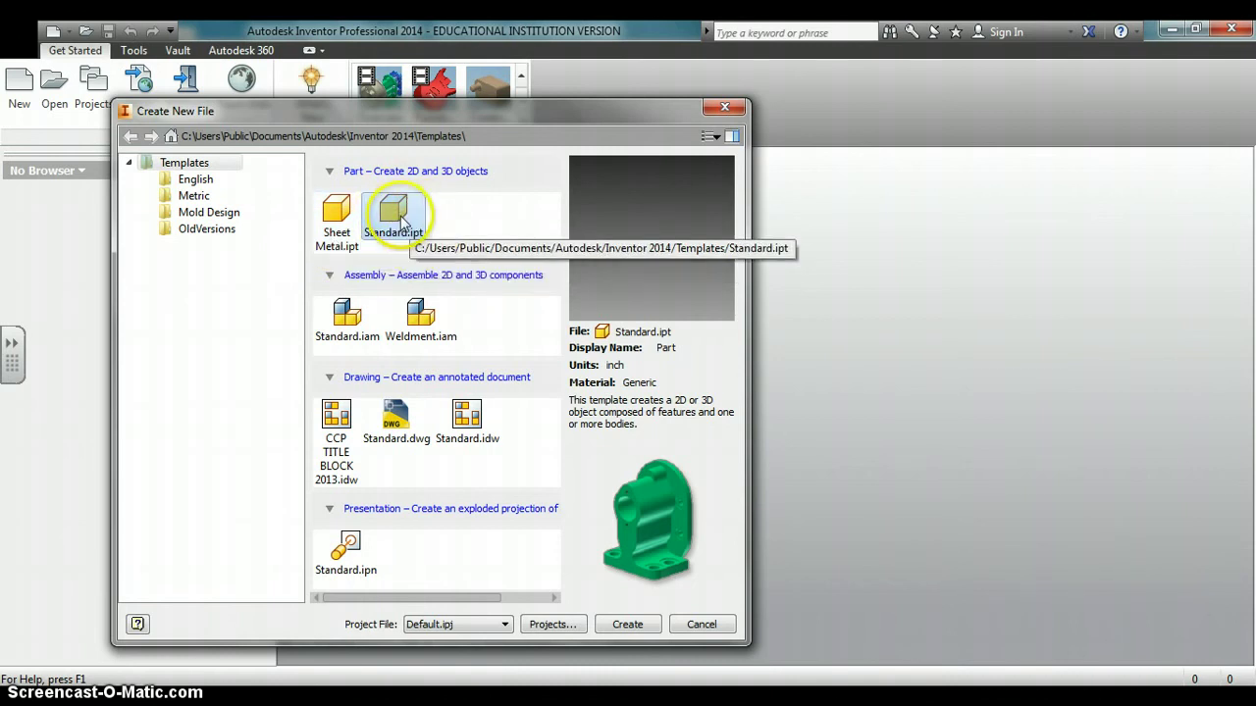
{"action": "double_click", "coordinate": [403, 221]}
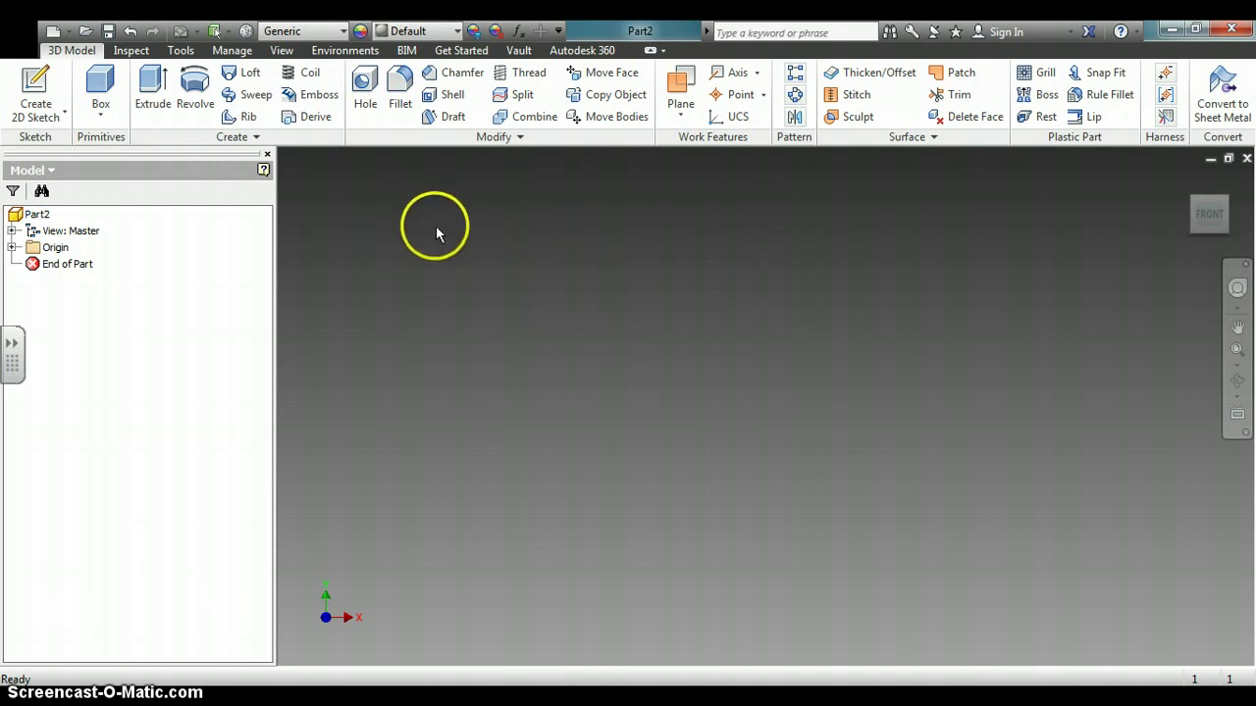
Start a 2D sketch on the vertical front origin plane.
{"action": "left_click", "coordinate": [39, 86]}
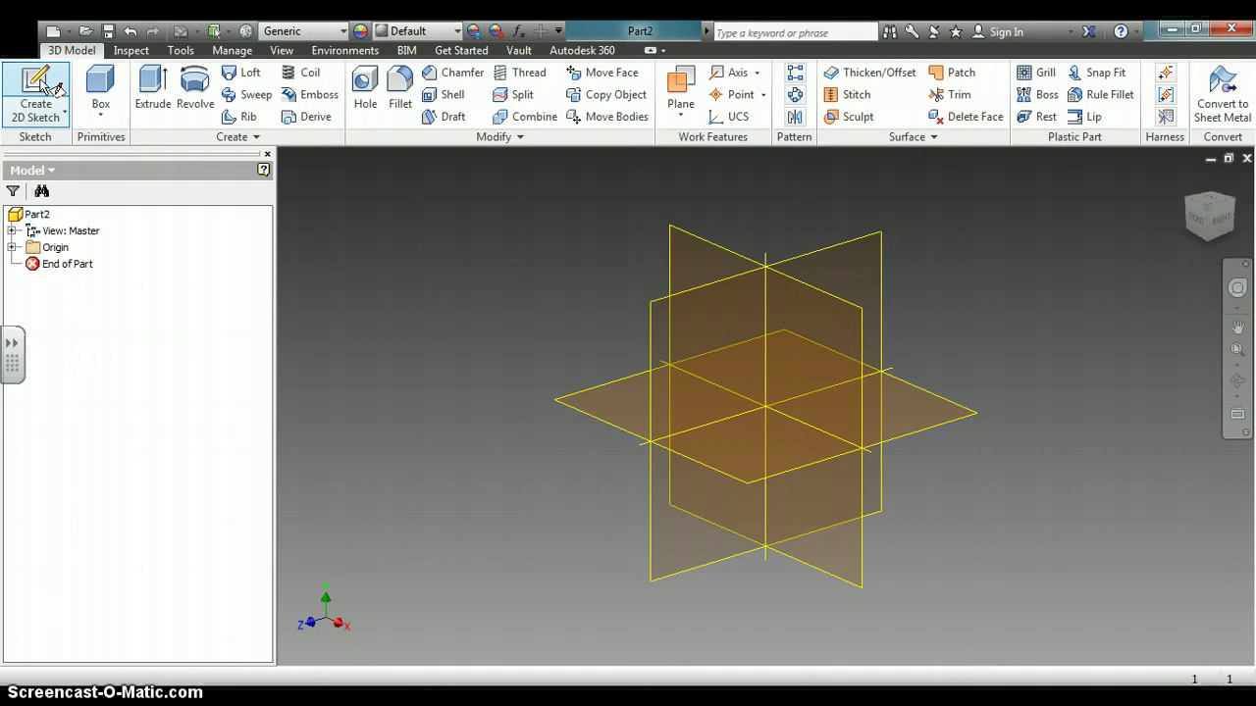
{"action": "left_click", "coordinate": [12, 249]}
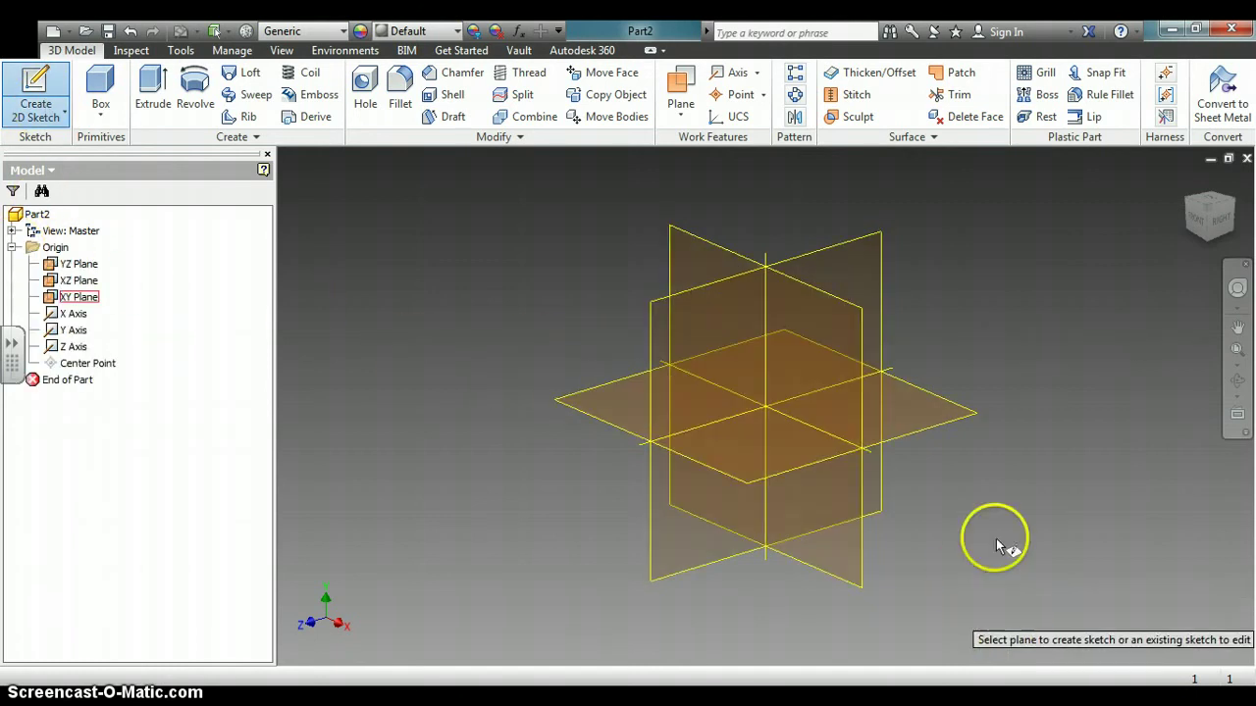
{"action": "left_click", "coordinate": [856, 327]}
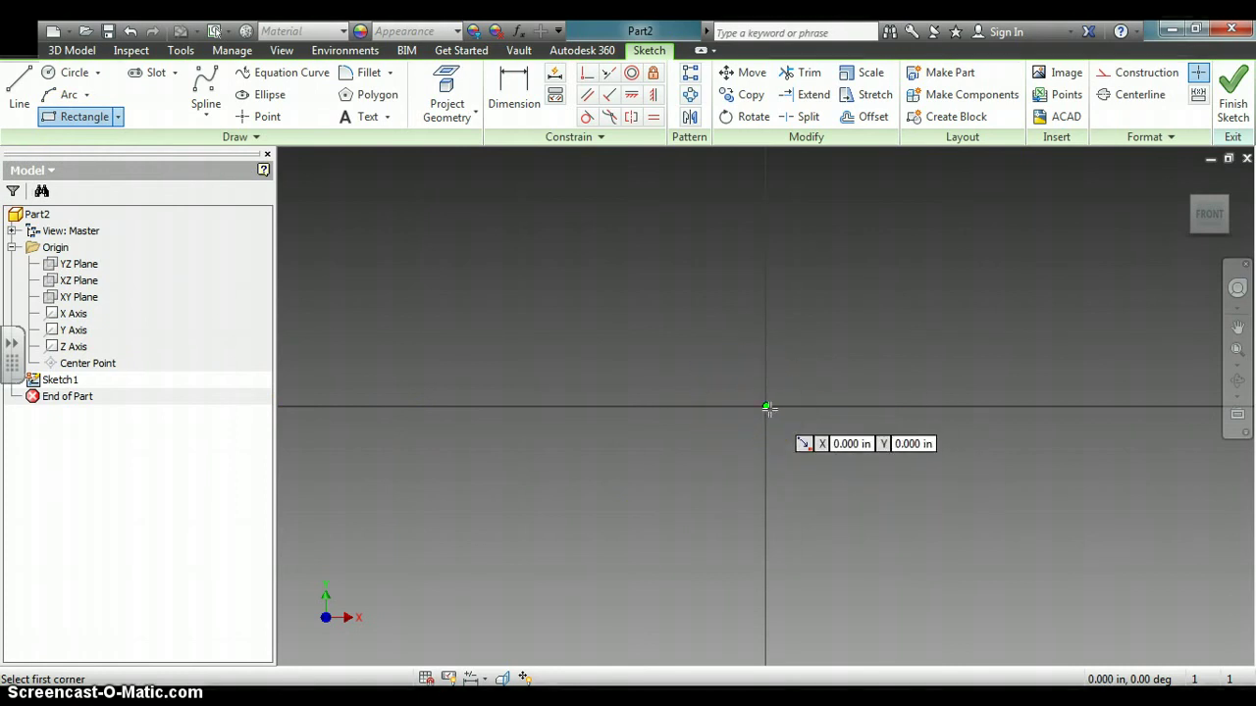
Draw a 2 in by 4 in rectangle from the origin and fit it in the front view.
{"action": "left_click", "coordinate": [767, 407]}
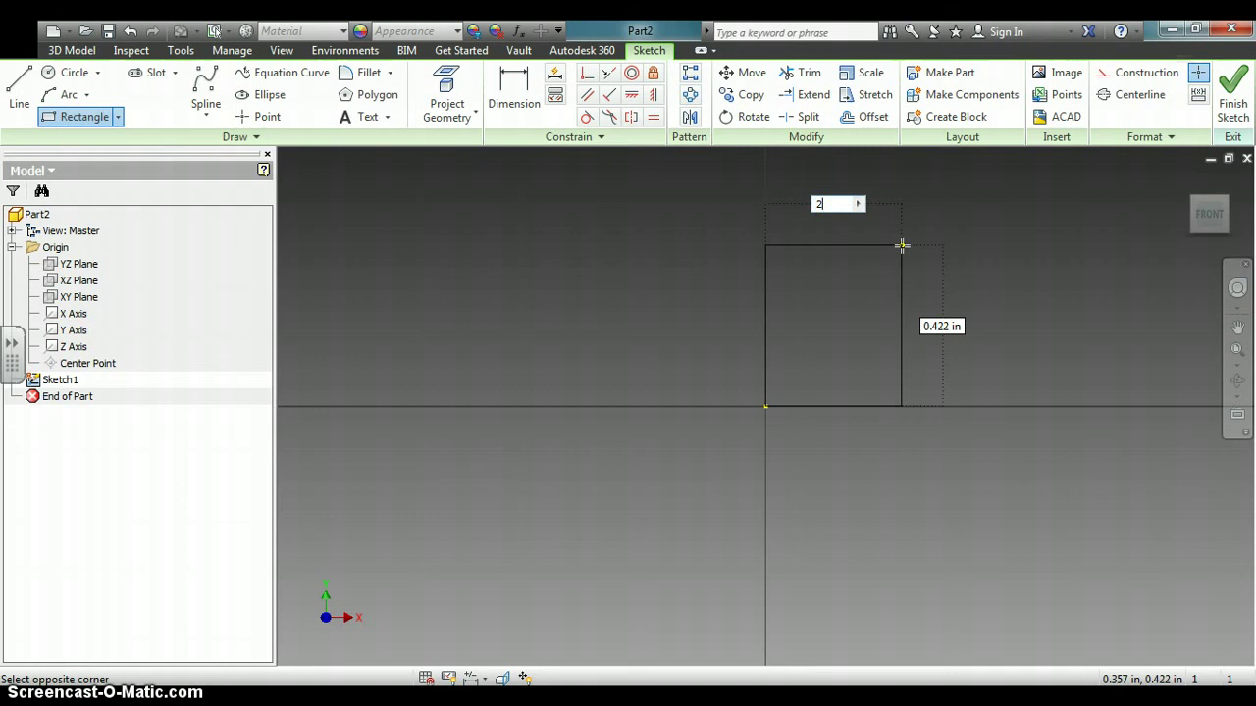
{"action": "key", "text": "Tab"}
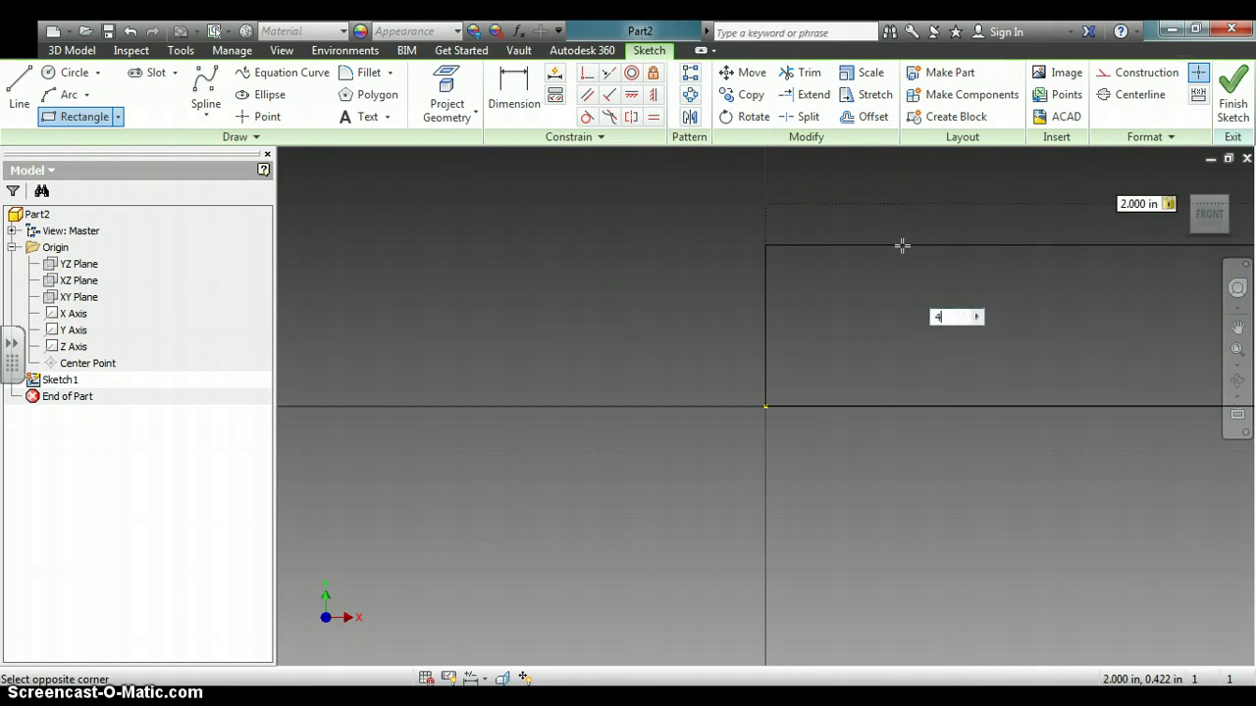
{"action": "type", "text": "2"}
{"action": "key", "text": "Return"}
{"action": "left_click", "coordinate": [901, 246]}
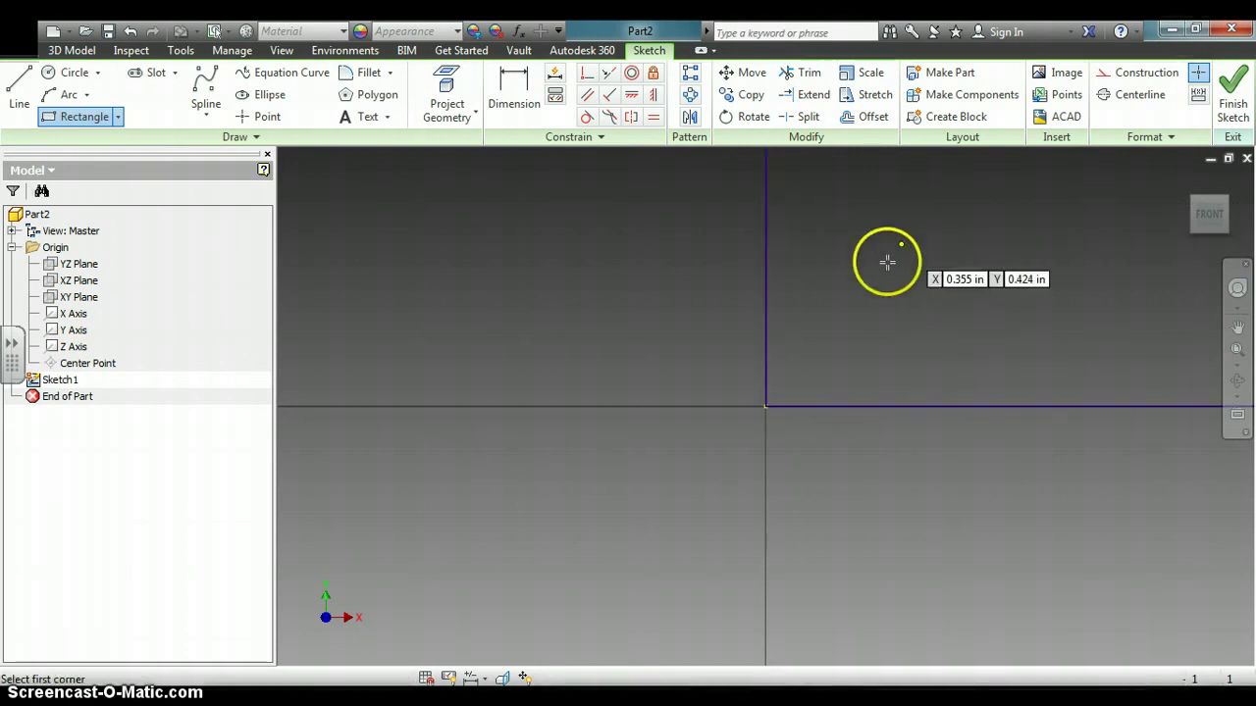
{"action": "left_click", "coordinate": [1212, 216]}
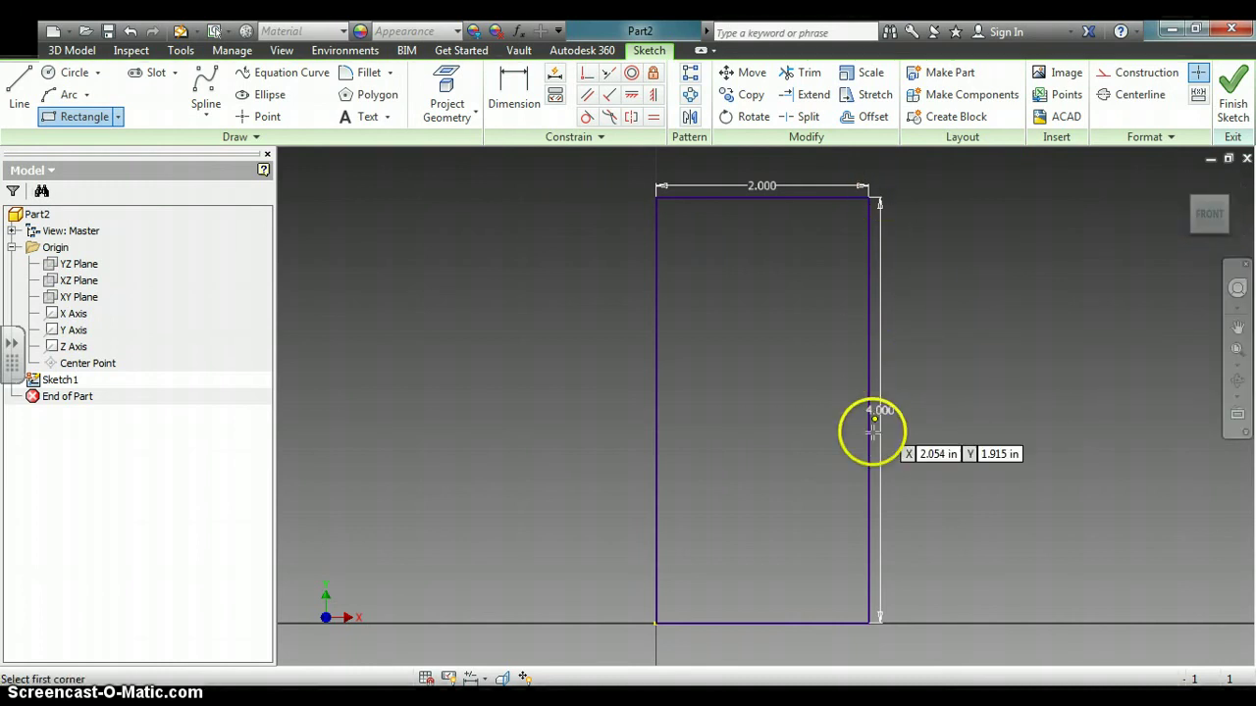
{"action": "key", "text": "Escape"}
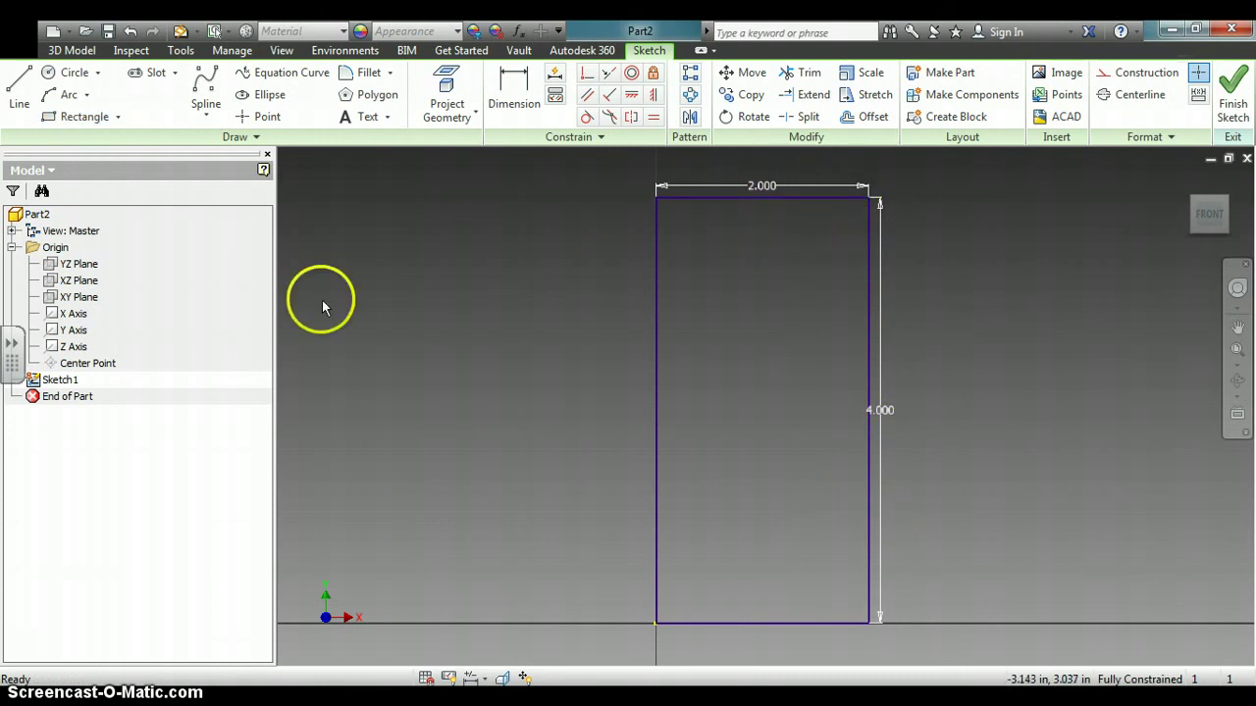
Draw an inner rectangle from the outer right edge inward to form the C's opening.
{"action": "left_click", "coordinate": [79, 118]}
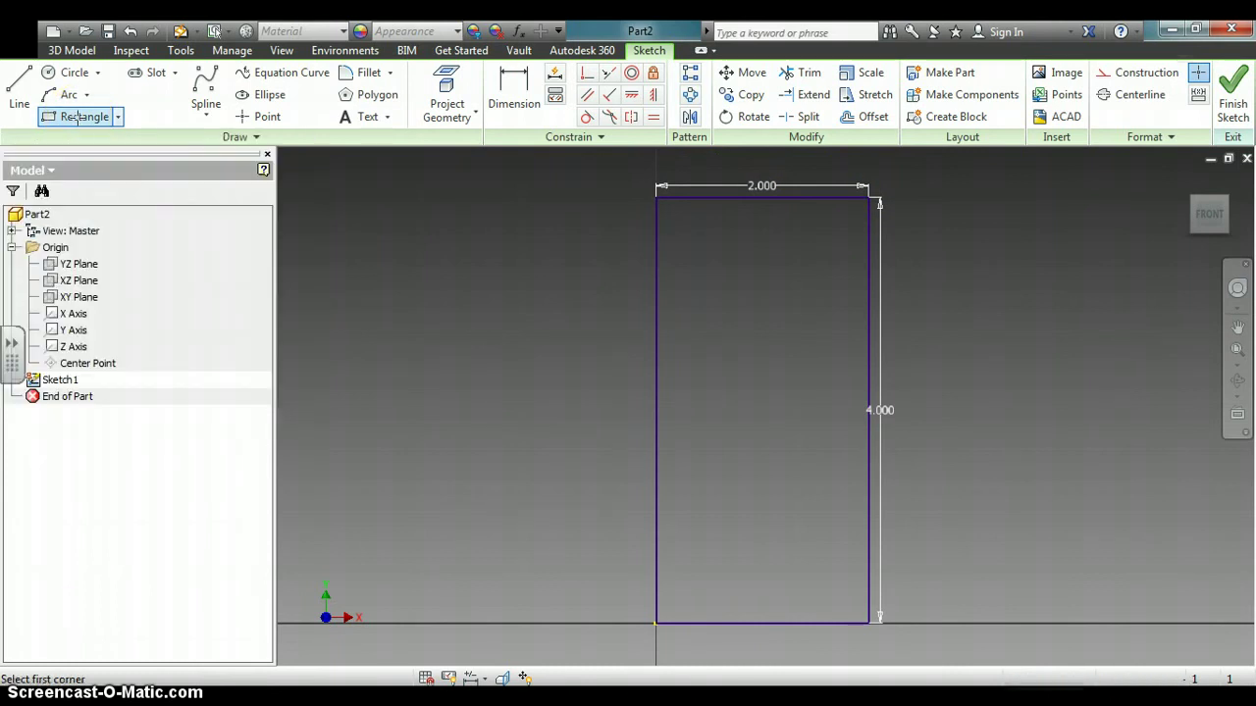
{"action": "left_click", "coordinate": [867, 263]}
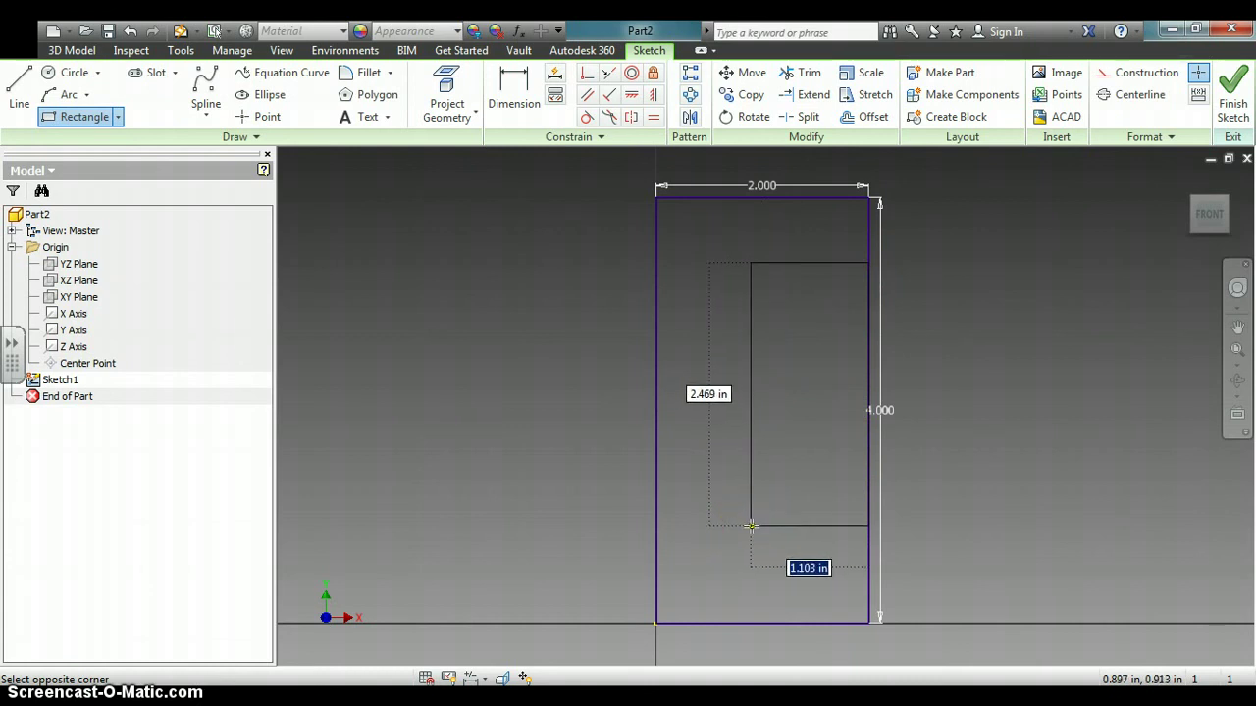
{"action": "left_click", "coordinate": [751, 525]}
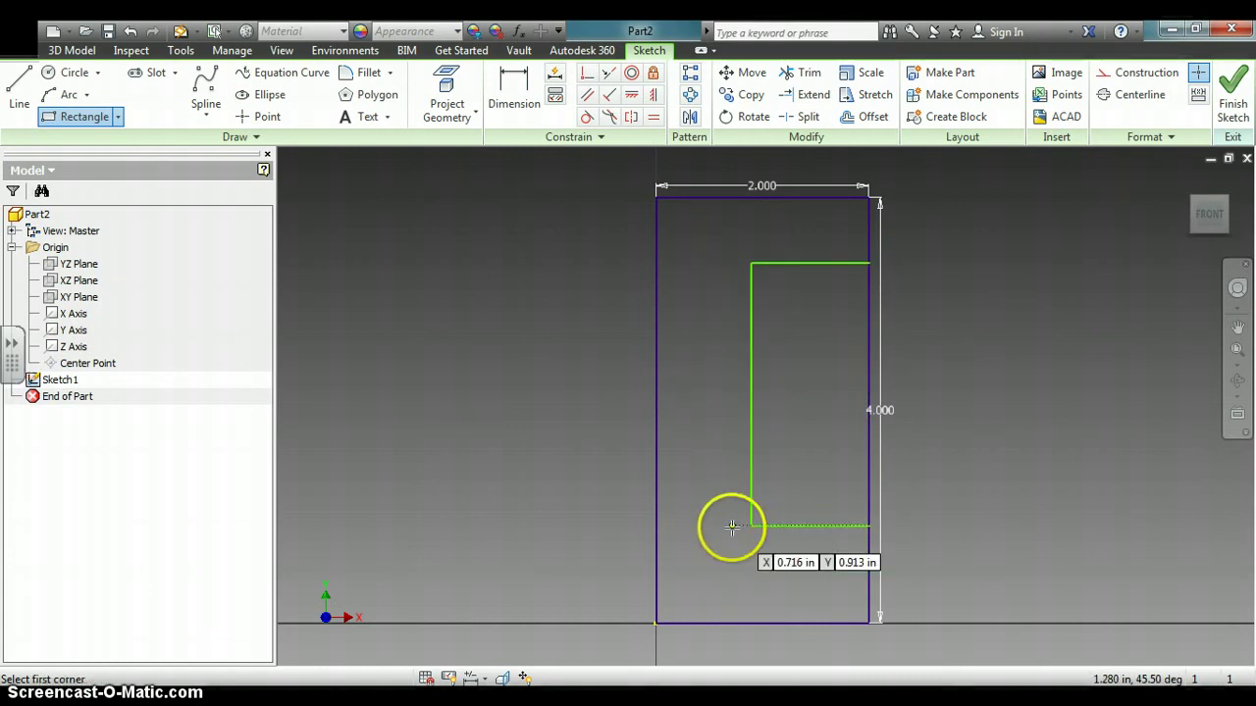
{"action": "key", "text": "Escape"}
{"action": "key", "text": "Escape"}
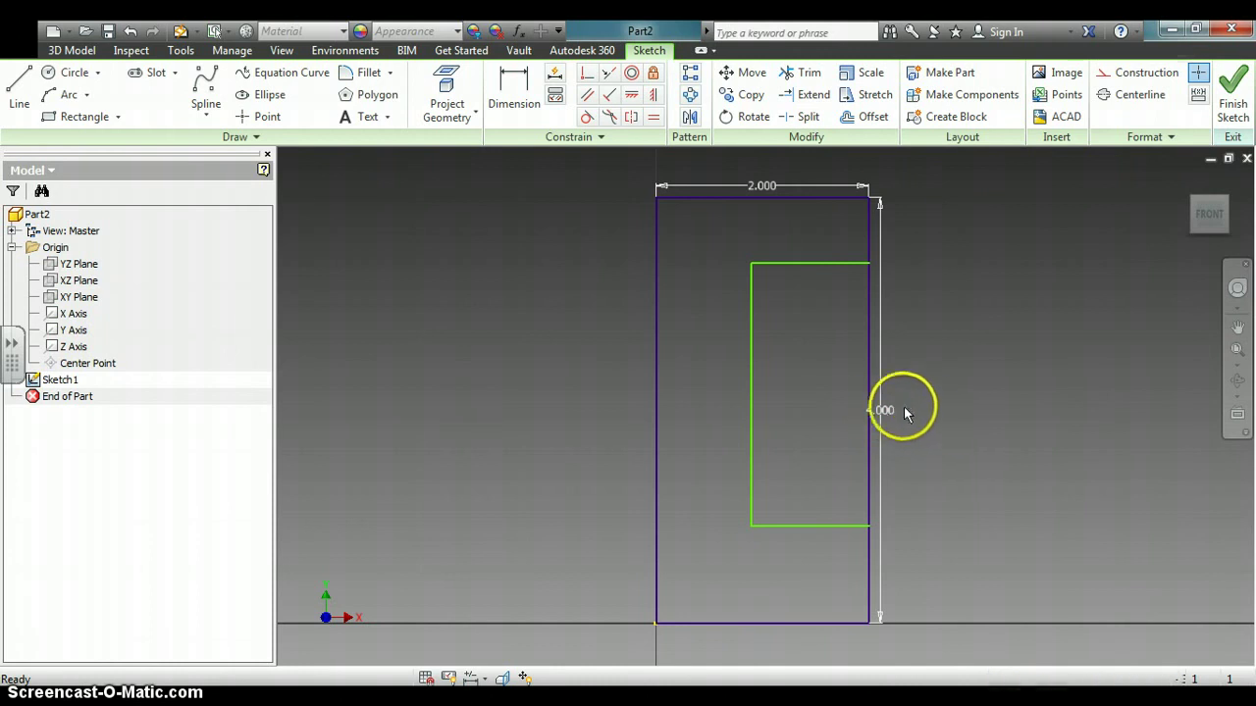
Drag the 4.000 height and 2.000 width dimensions farther out from the shape.
{"action": "left_click_drag", "start_coordinate": [880, 412], "coordinate": [930, 416]}
{"action": "left_click_drag", "start_coordinate": [765, 186], "coordinate": [765, 165]}
{"action": "key", "text": "Escape"}
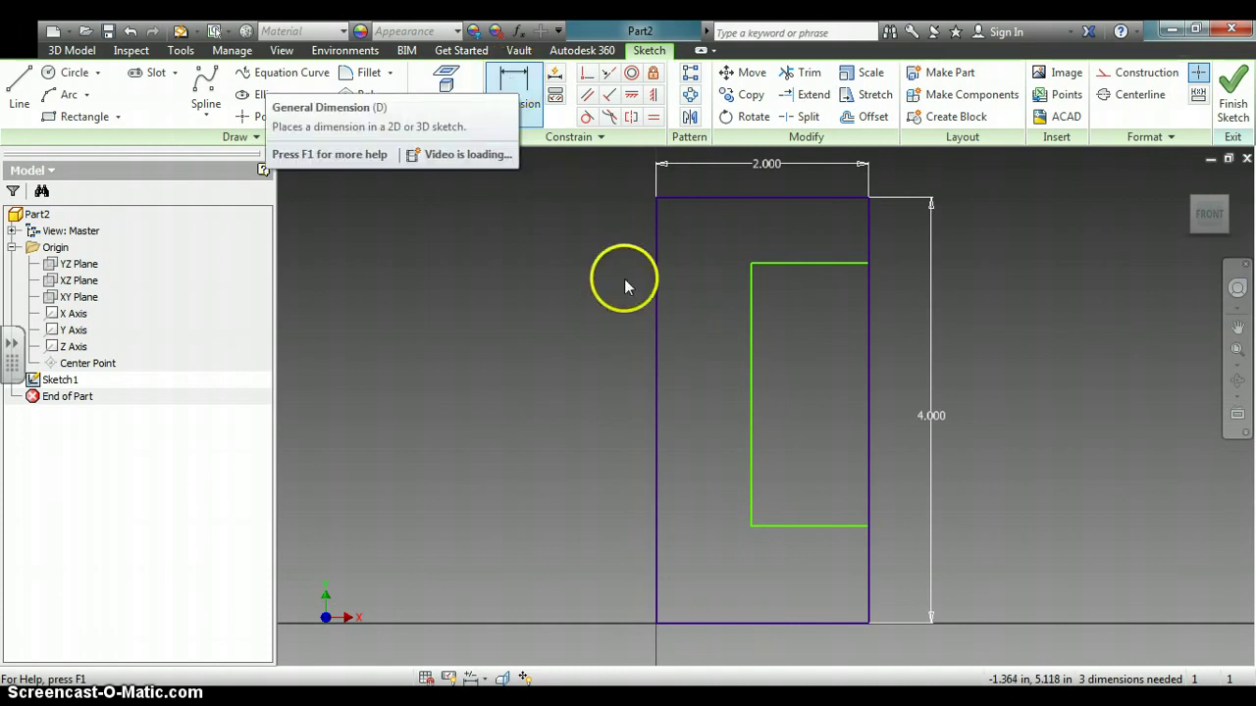
Dimension the gap between the inner and outer left edges to 1 in.
{"action": "left_click", "coordinate": [530, 88]}
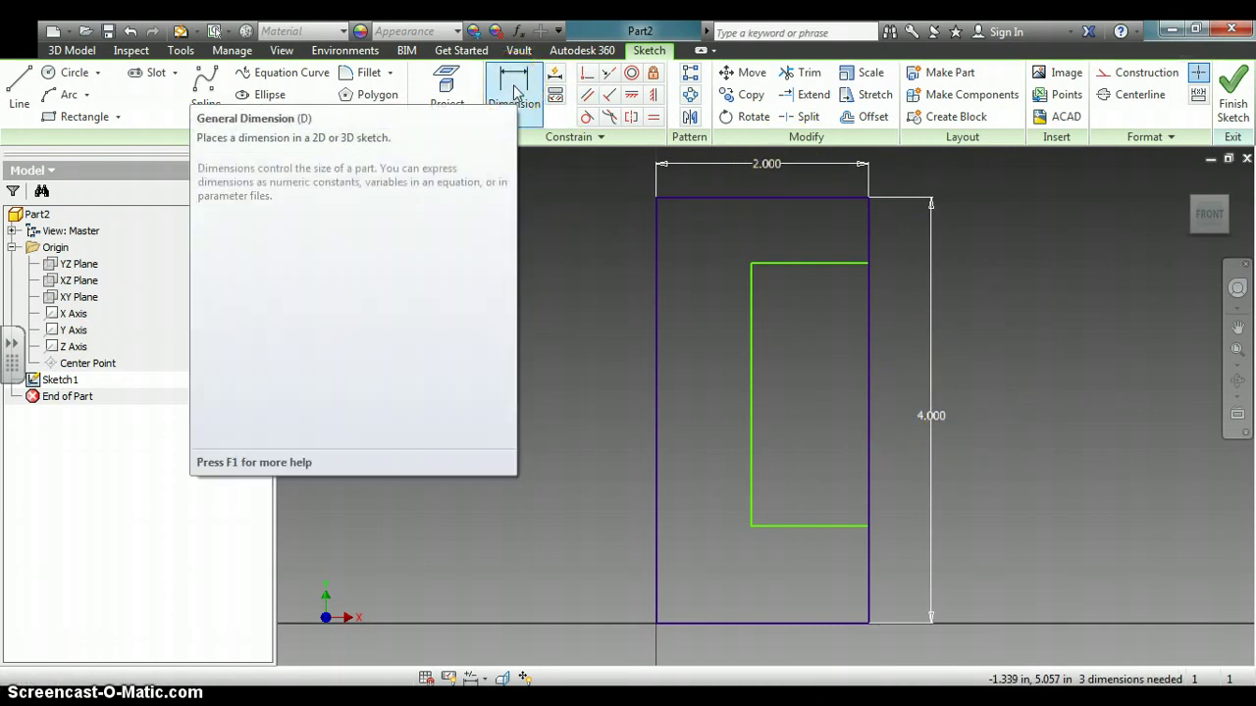
{"action": "left_click", "coordinate": [515, 88]}
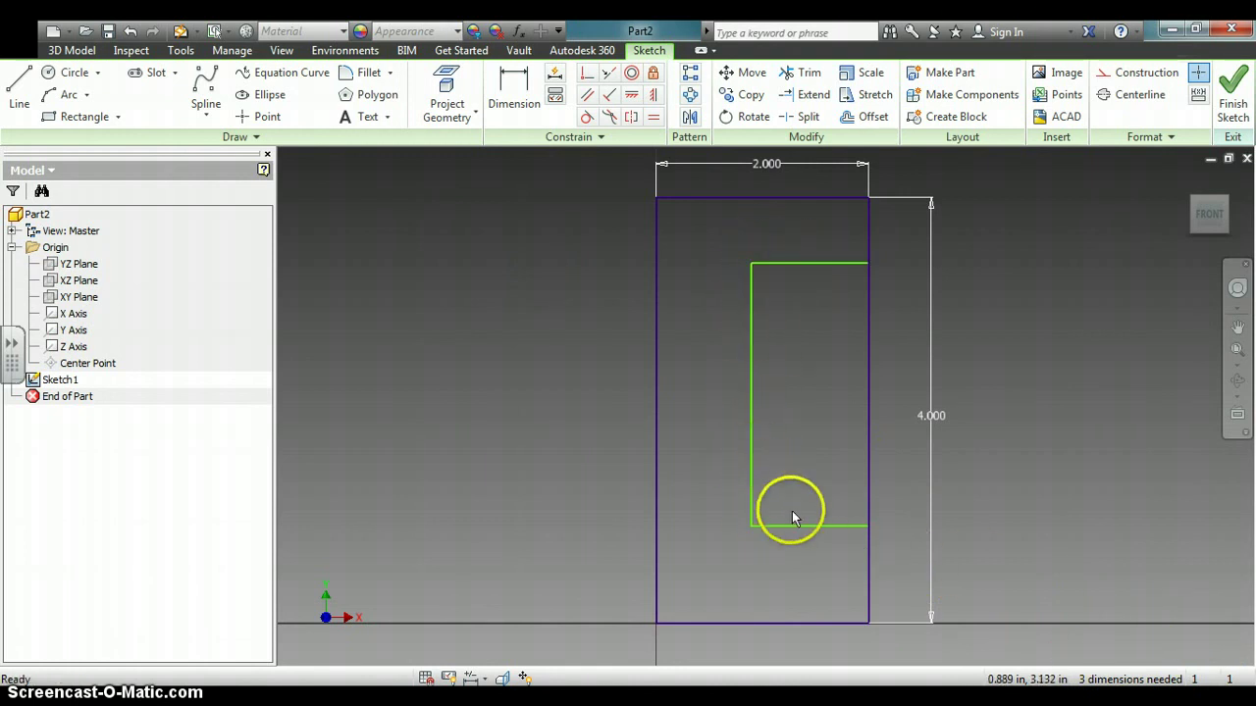
{"action": "left_click", "coordinate": [513, 96]}
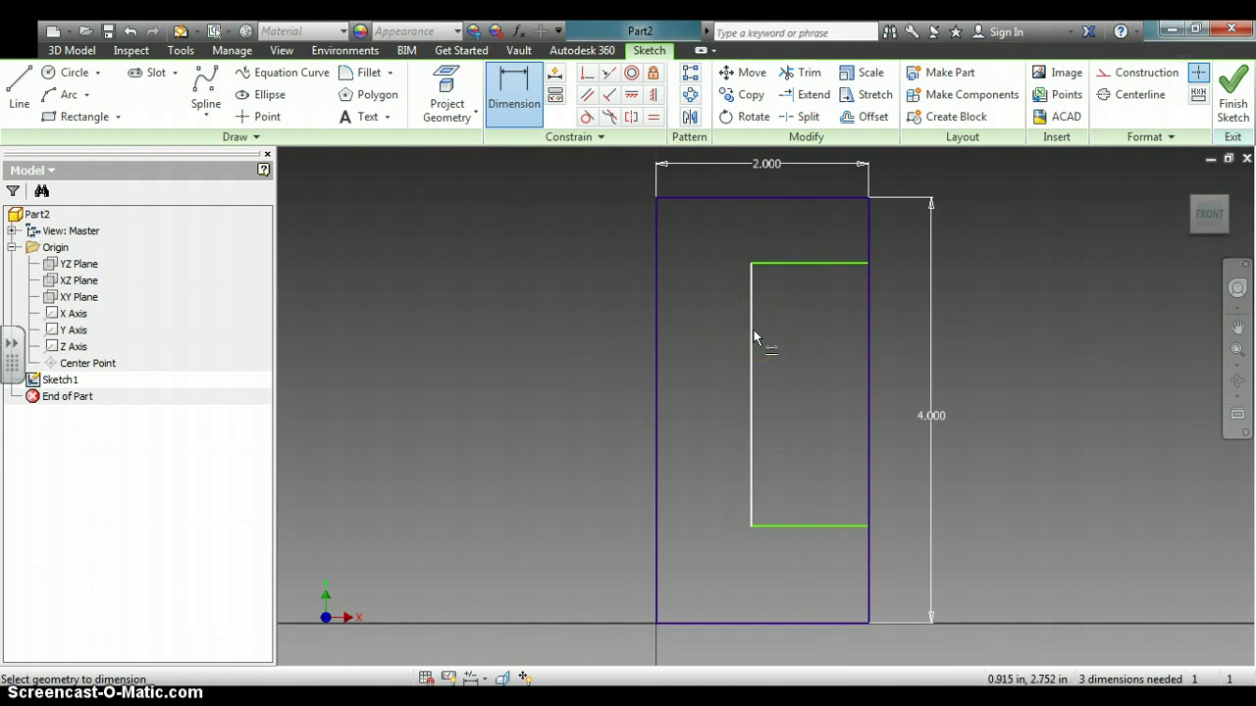
{"action": "left_click_drag", "start_coordinate": [752, 334], "coordinate": [657, 344]}
{"action": "left_click", "coordinate": [658, 339]}
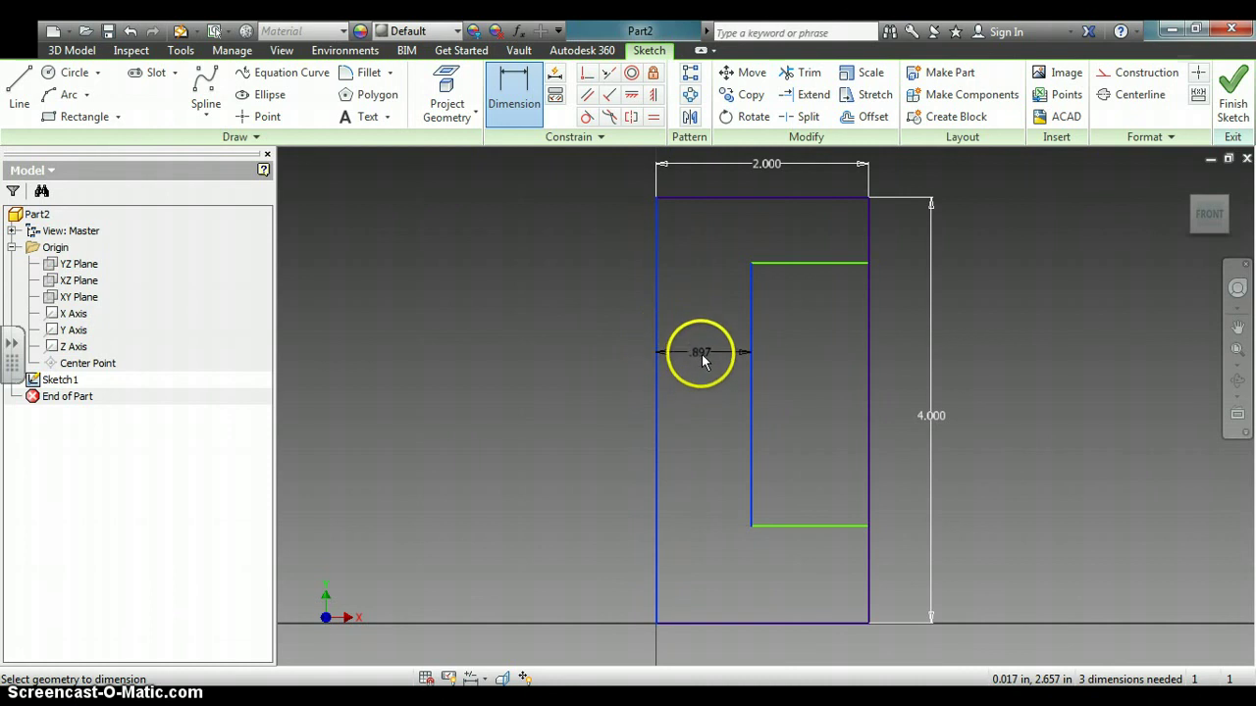
{"action": "left_click", "coordinate": [697, 362]}
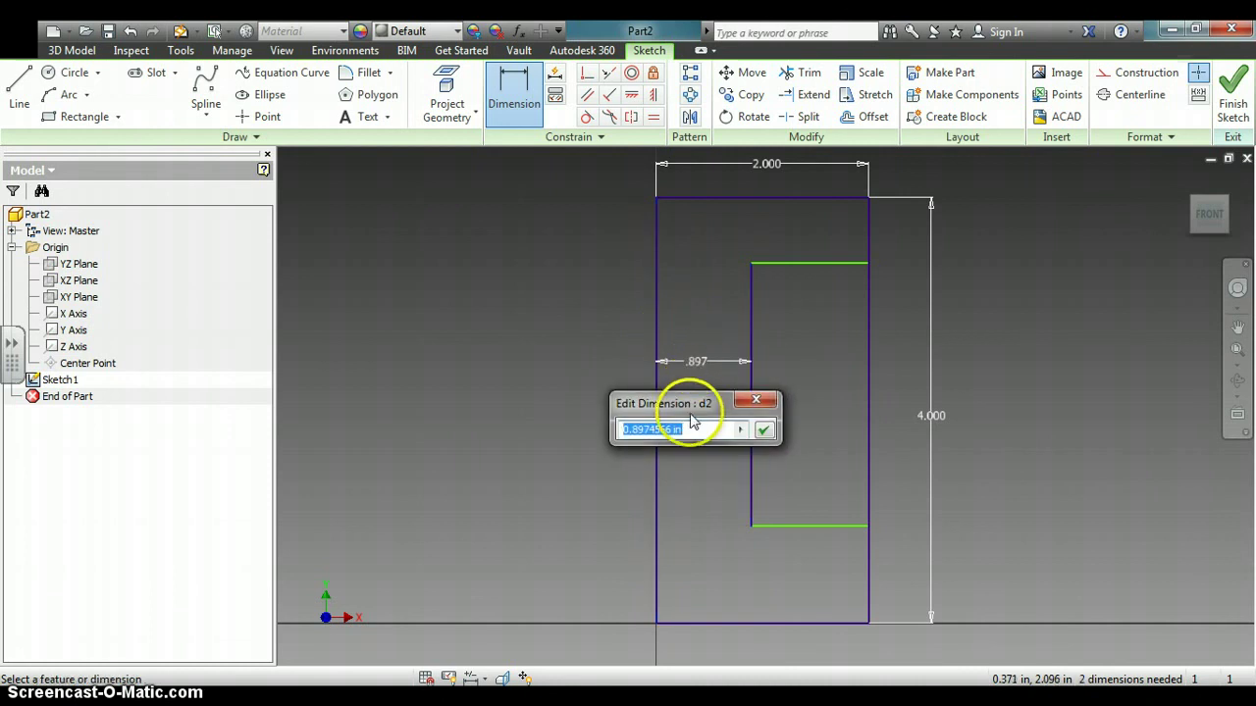
{"action": "type", "text": "1"}
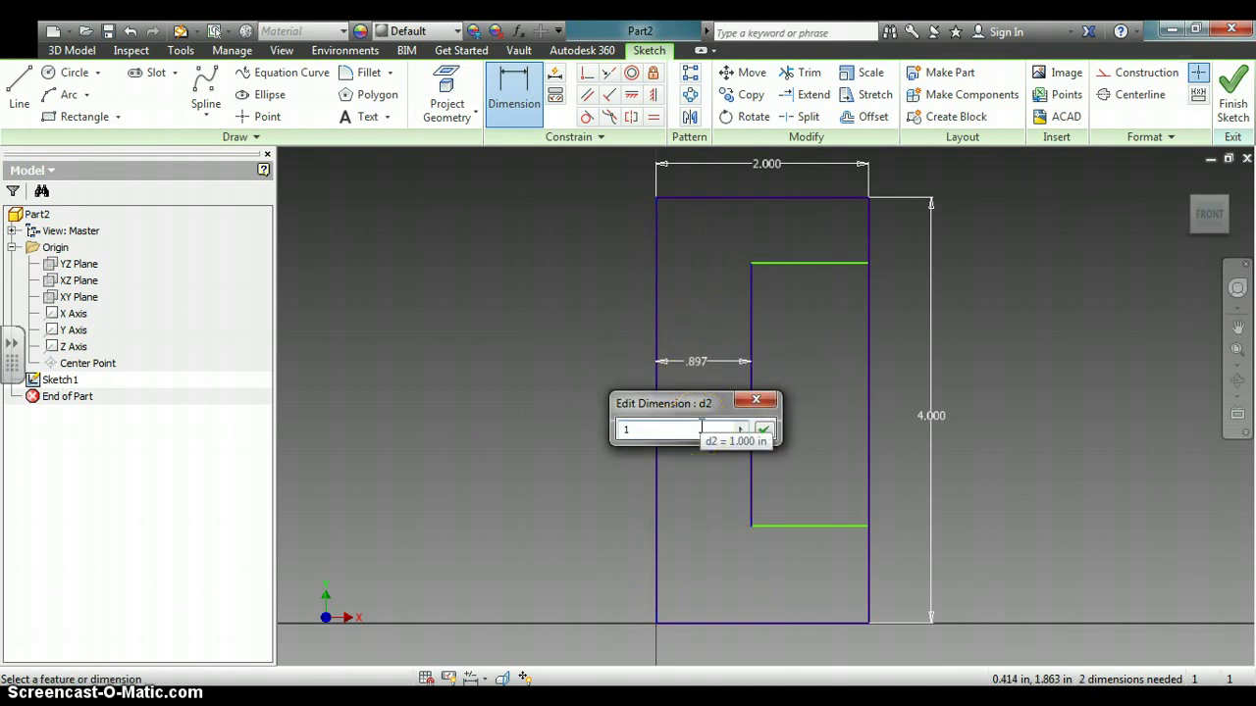
{"action": "key", "text": "Return"}
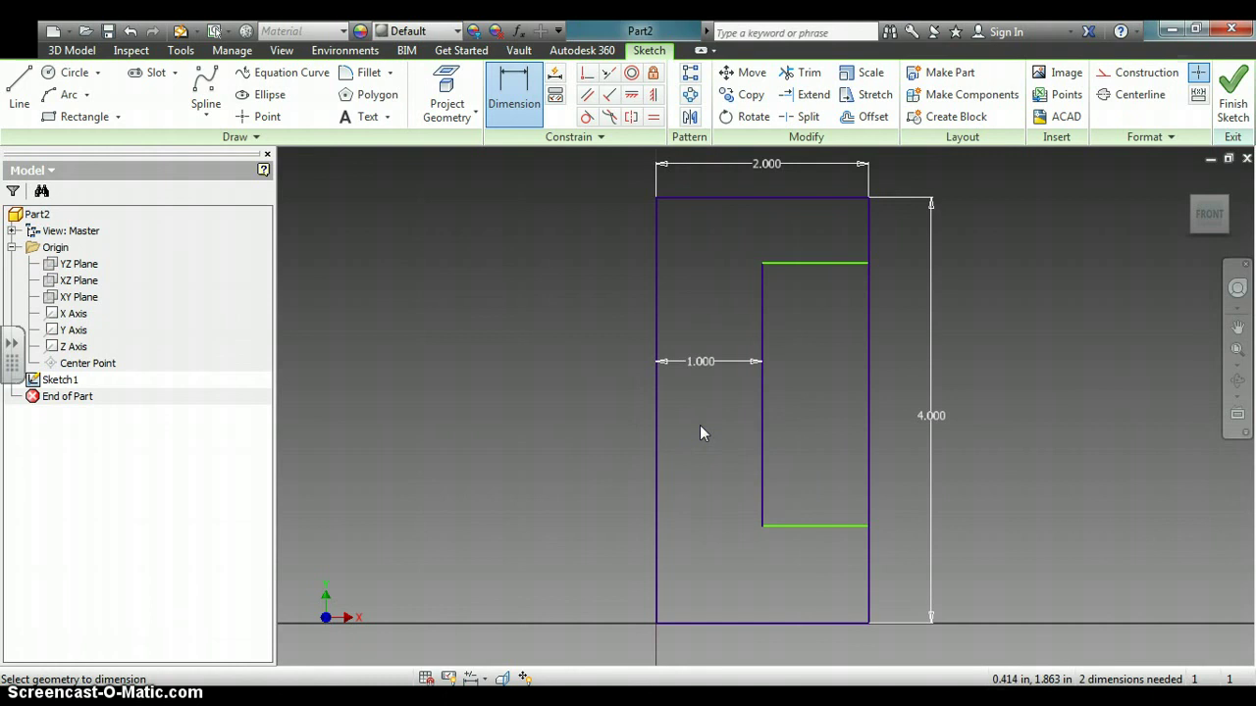
Set the inner cutout's top and bottom gaps to the outer edges to 1 in each.
{"action": "left_click", "coordinate": [795, 263]}
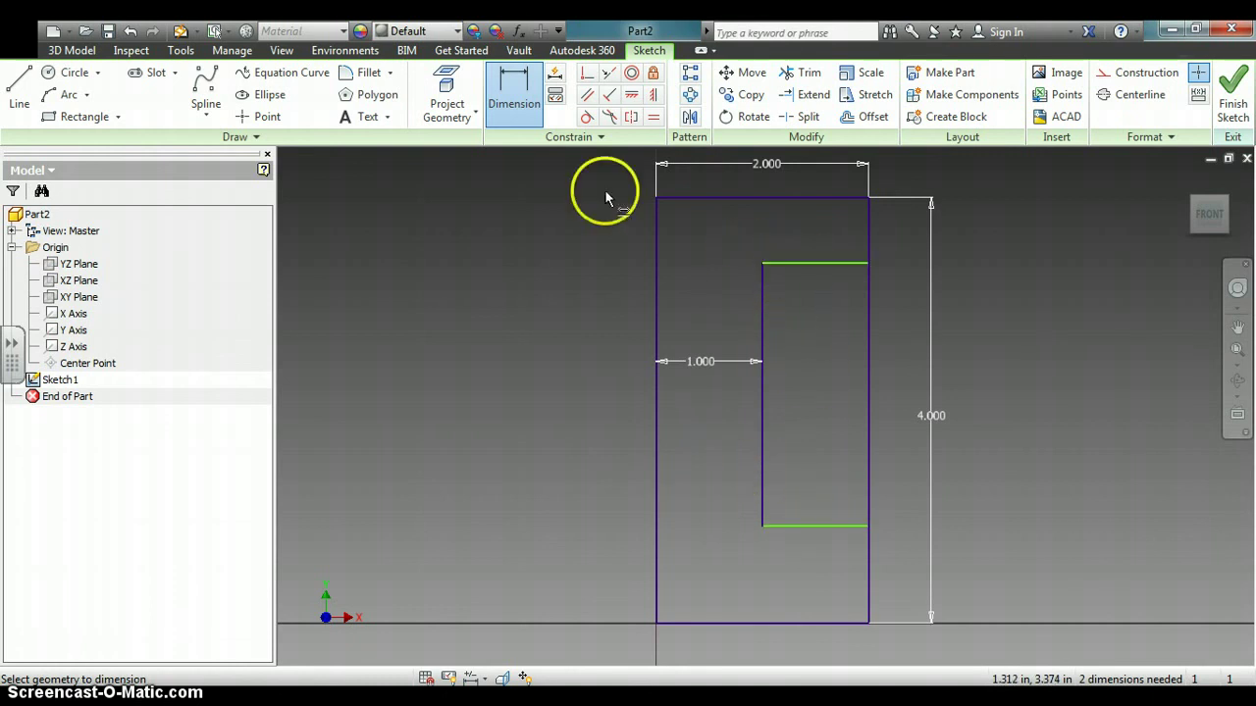
{"action": "left_click", "coordinate": [521, 87]}
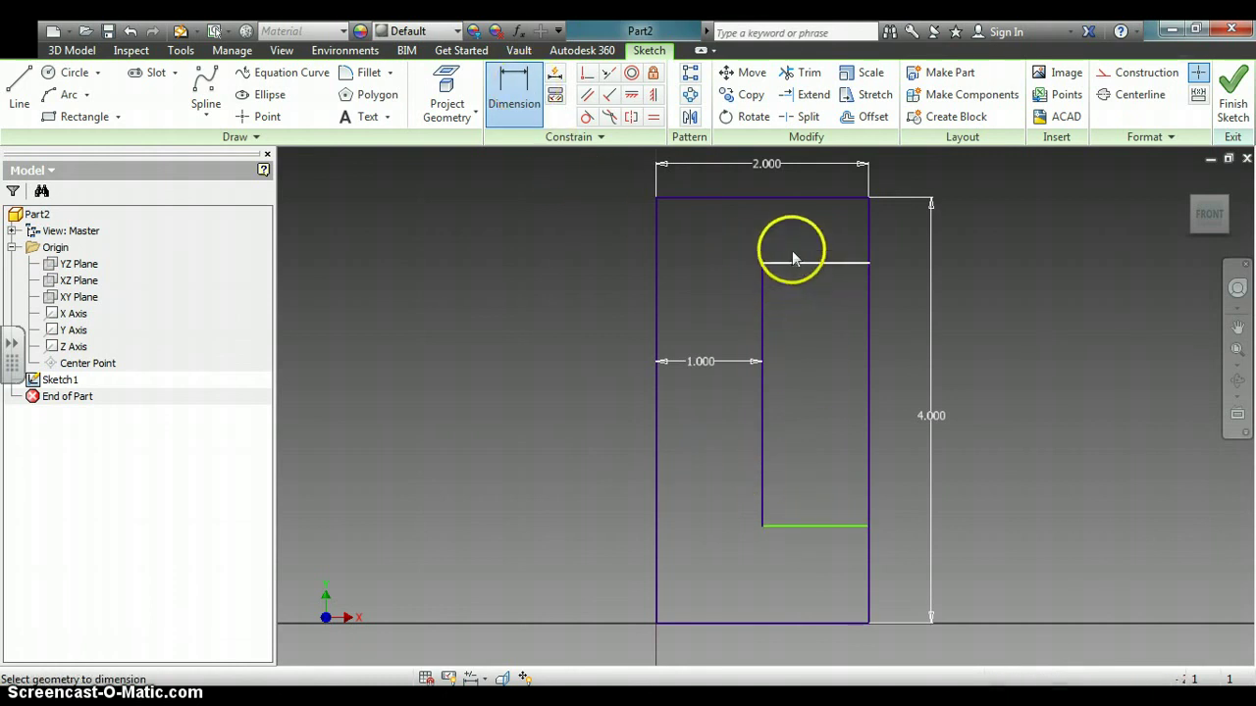
{"action": "left_click", "coordinate": [780, 199]}
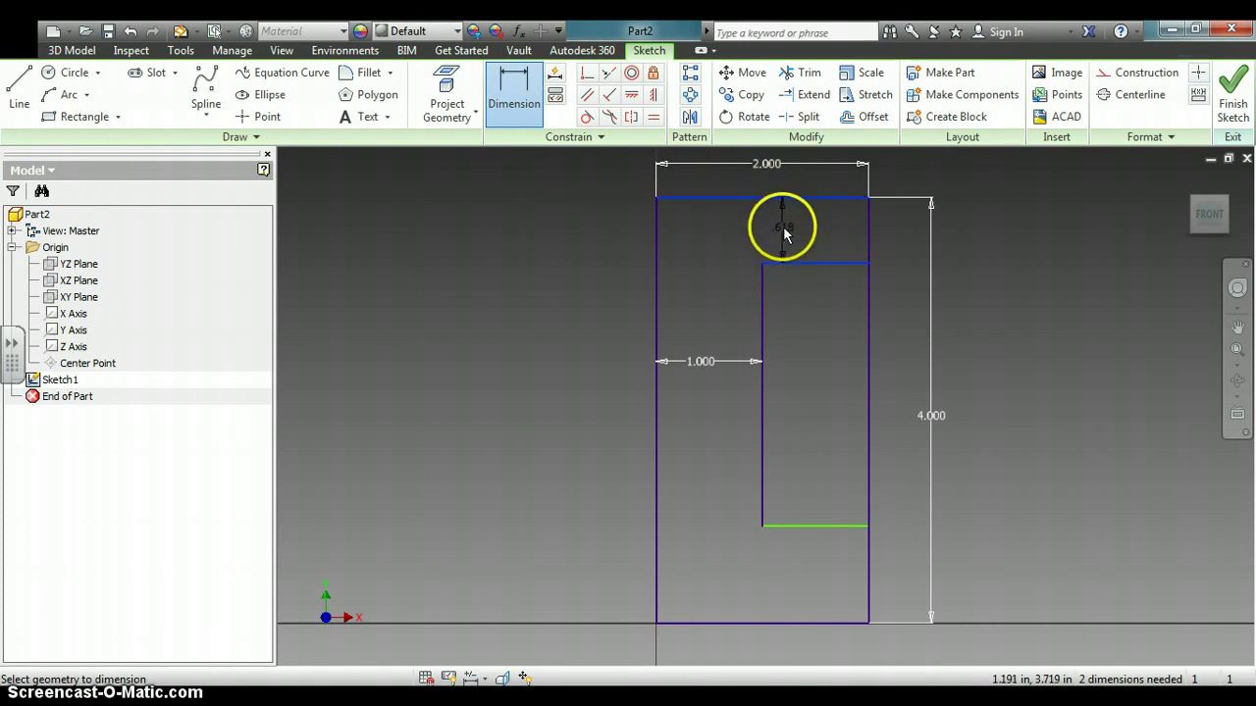
{"action": "left_click", "coordinate": [784, 227]}
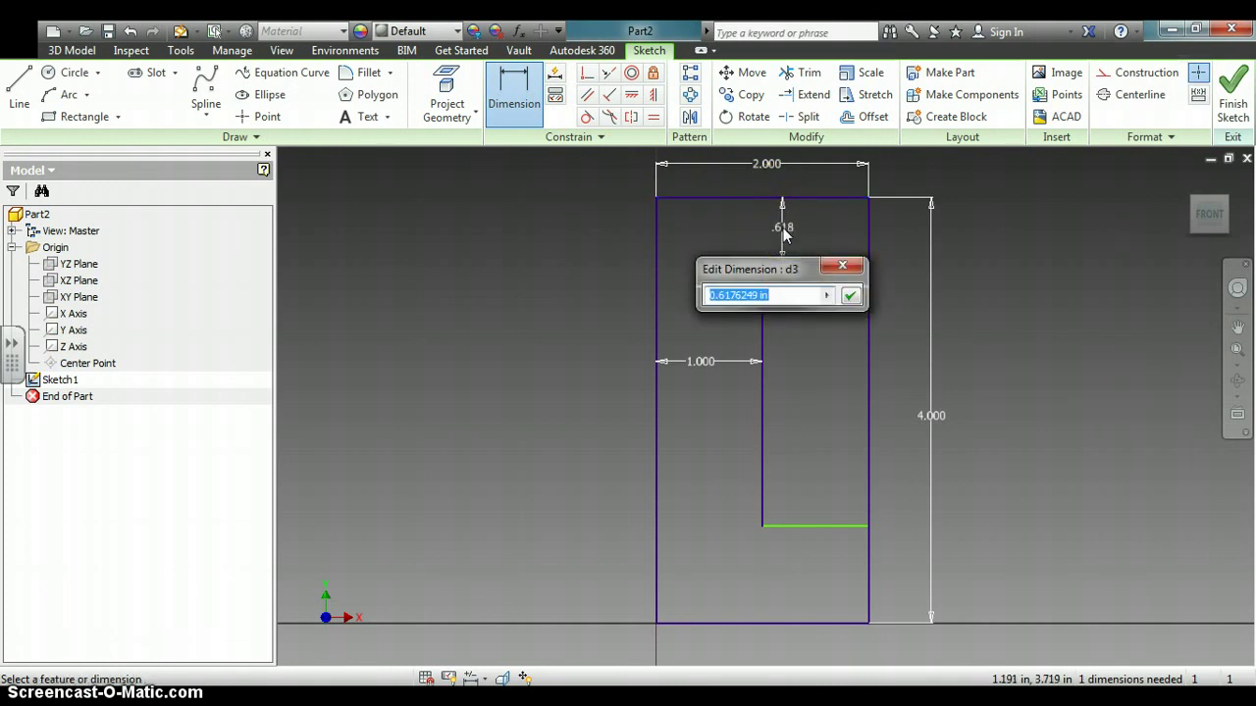
{"action": "type", "text": "1"}
{"action": "key", "text": "Return"}
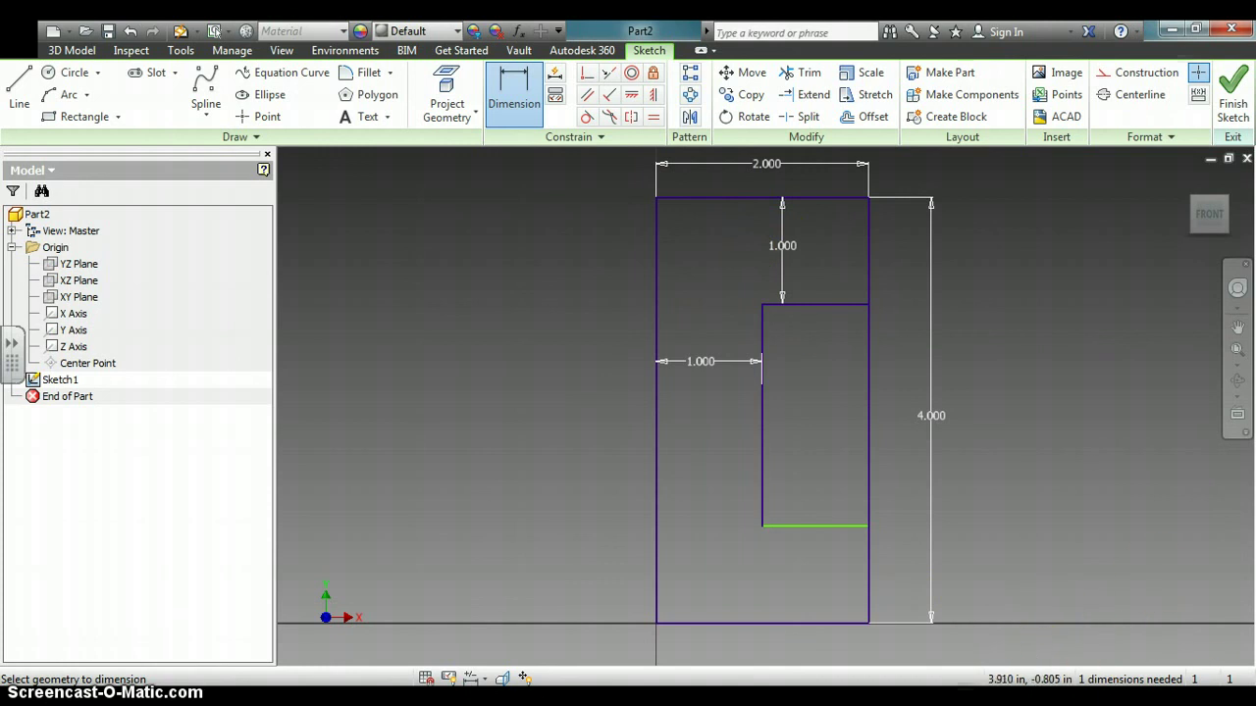
{"action": "left_click", "coordinate": [788, 534]}
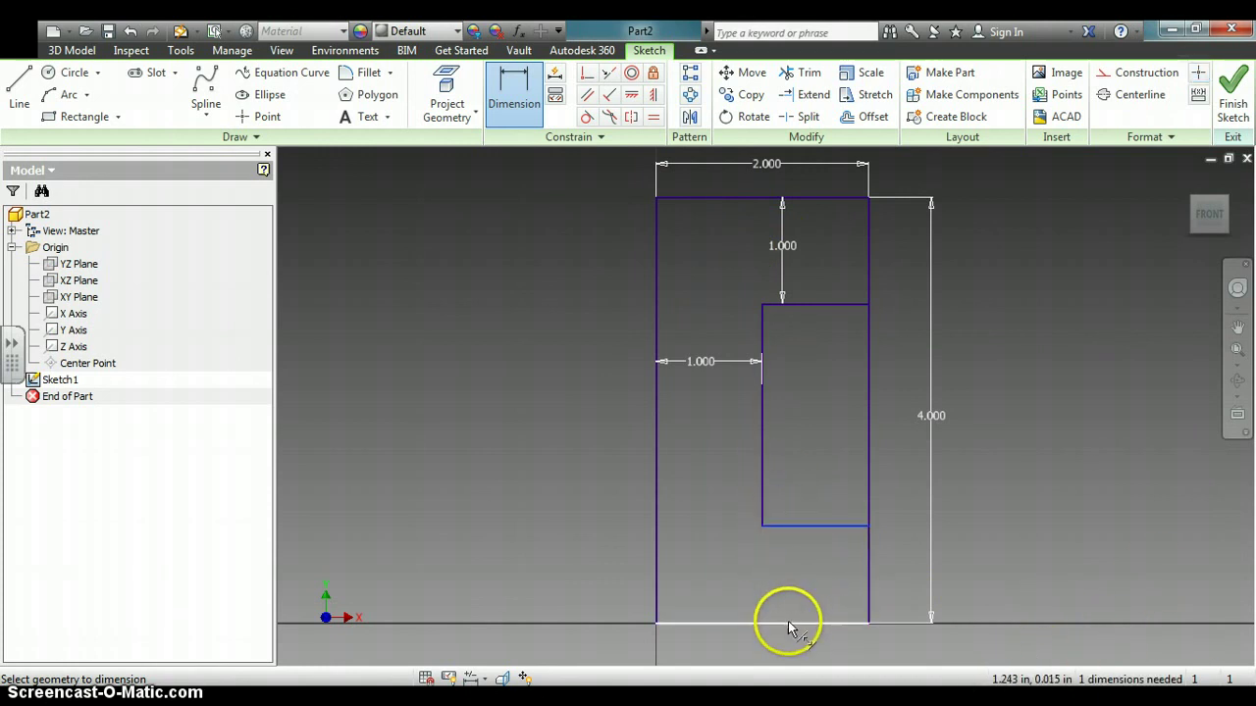
{"action": "left_click", "coordinate": [791, 629]}
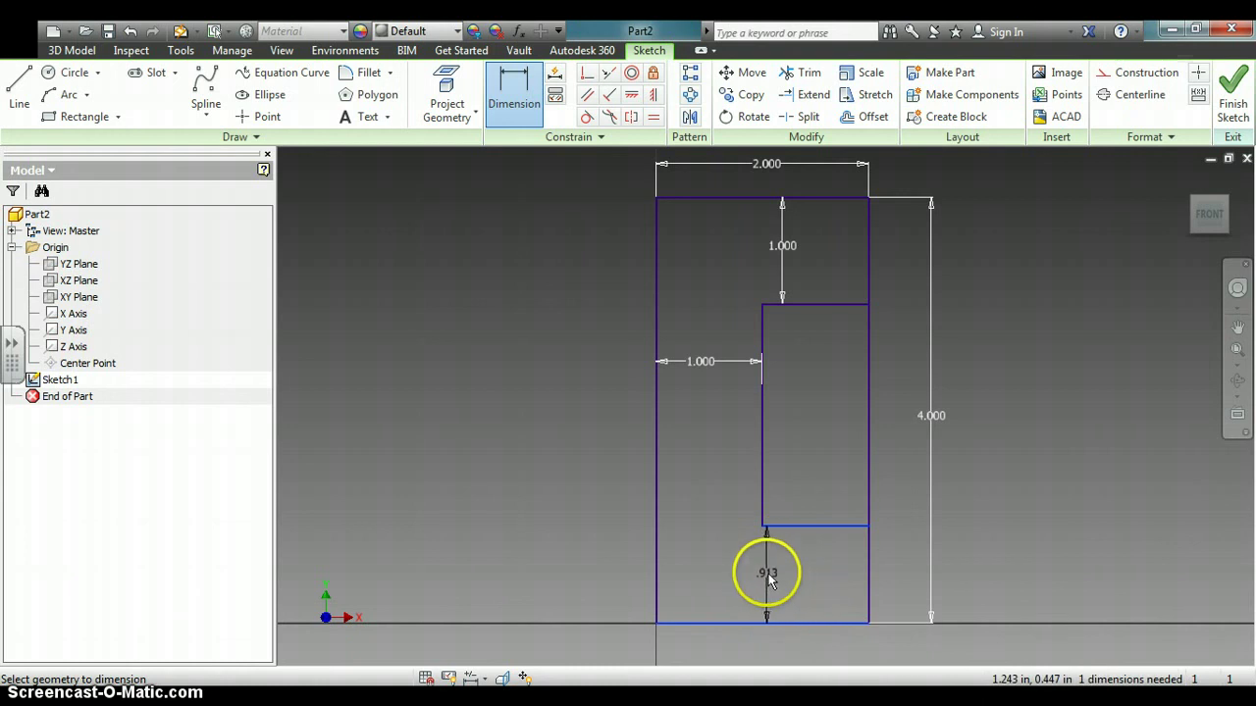
{"action": "left_click", "coordinate": [797, 587]}
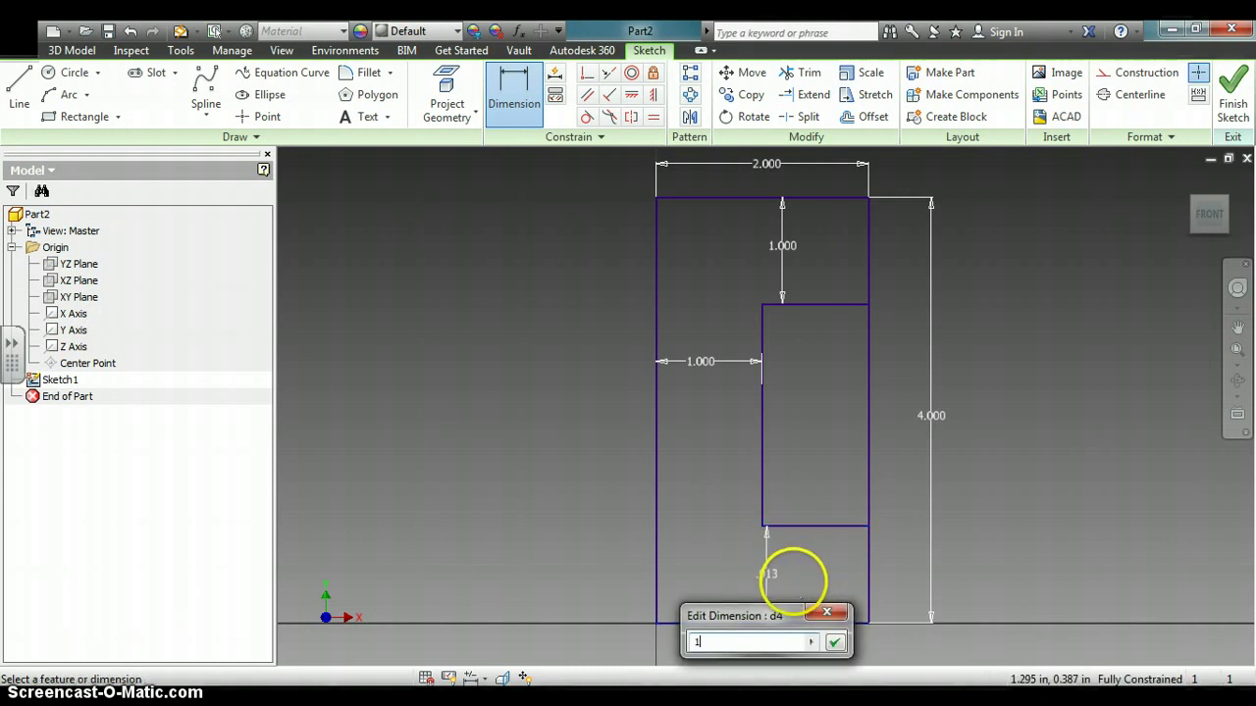
{"action": "key", "text": "Return"}
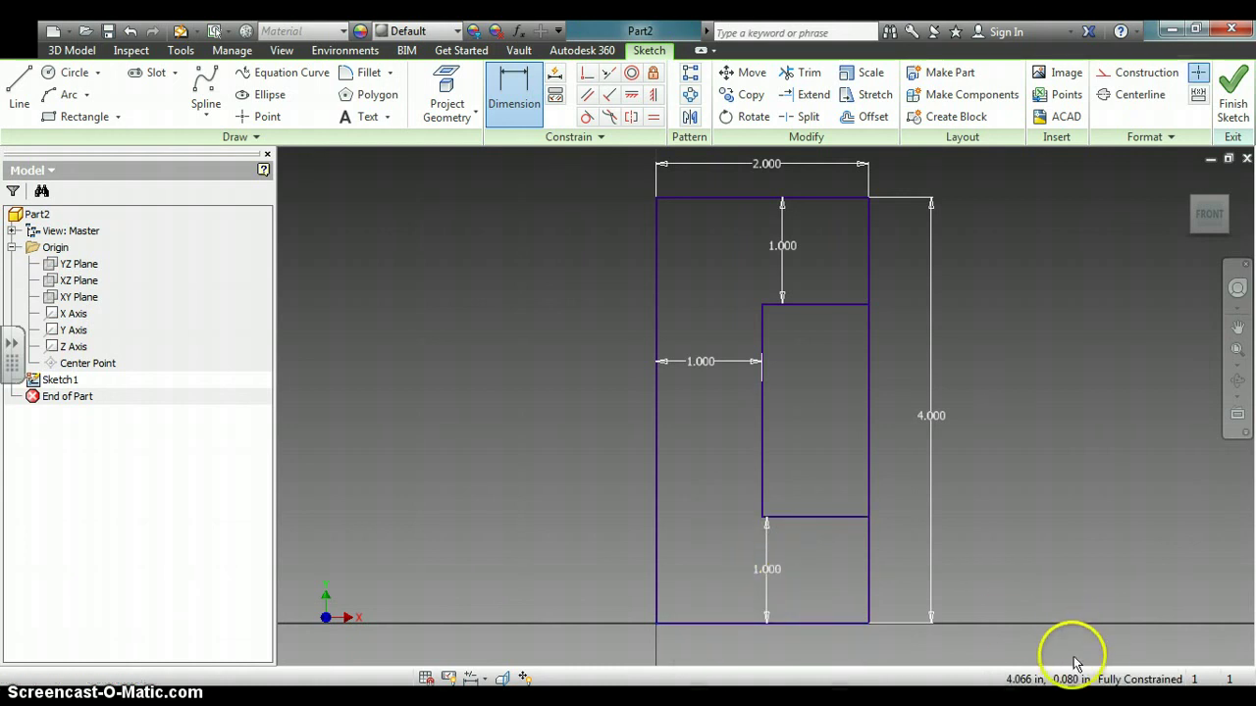
{"action": "key", "text": "Escape"}
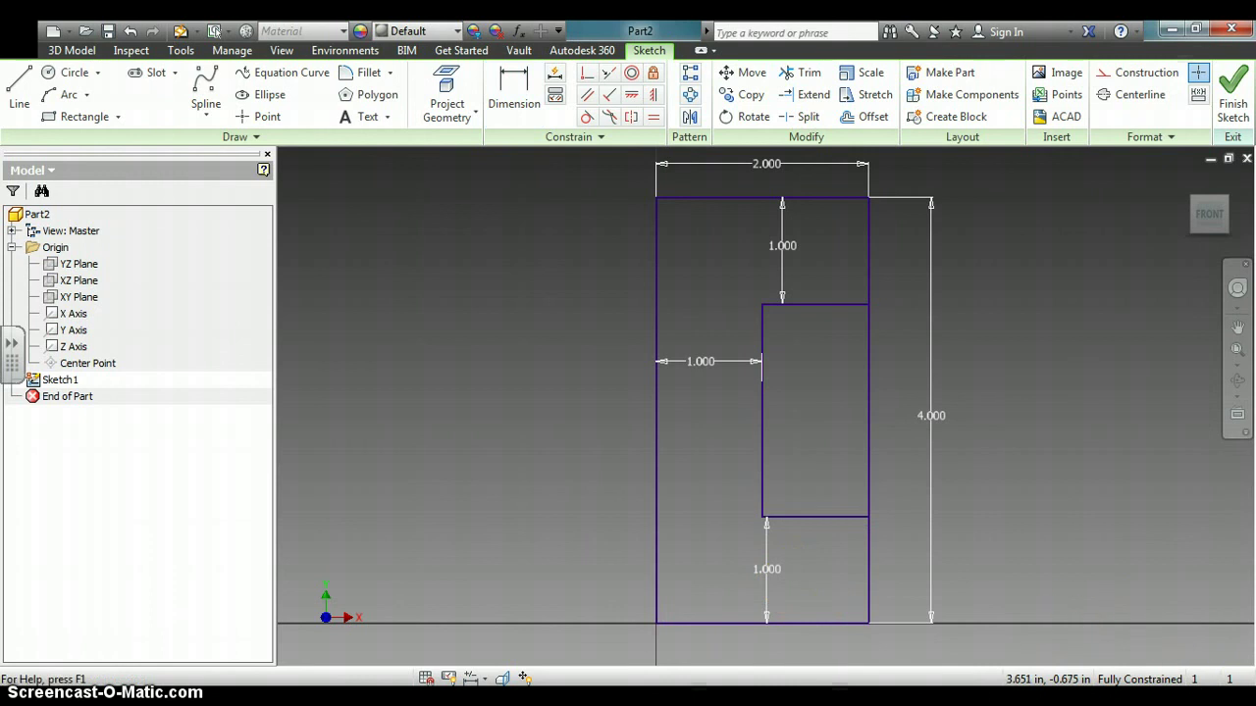
Finish Sketch1 and return to the home isometric view.
{"action": "left_click", "coordinate": [1235, 94]}
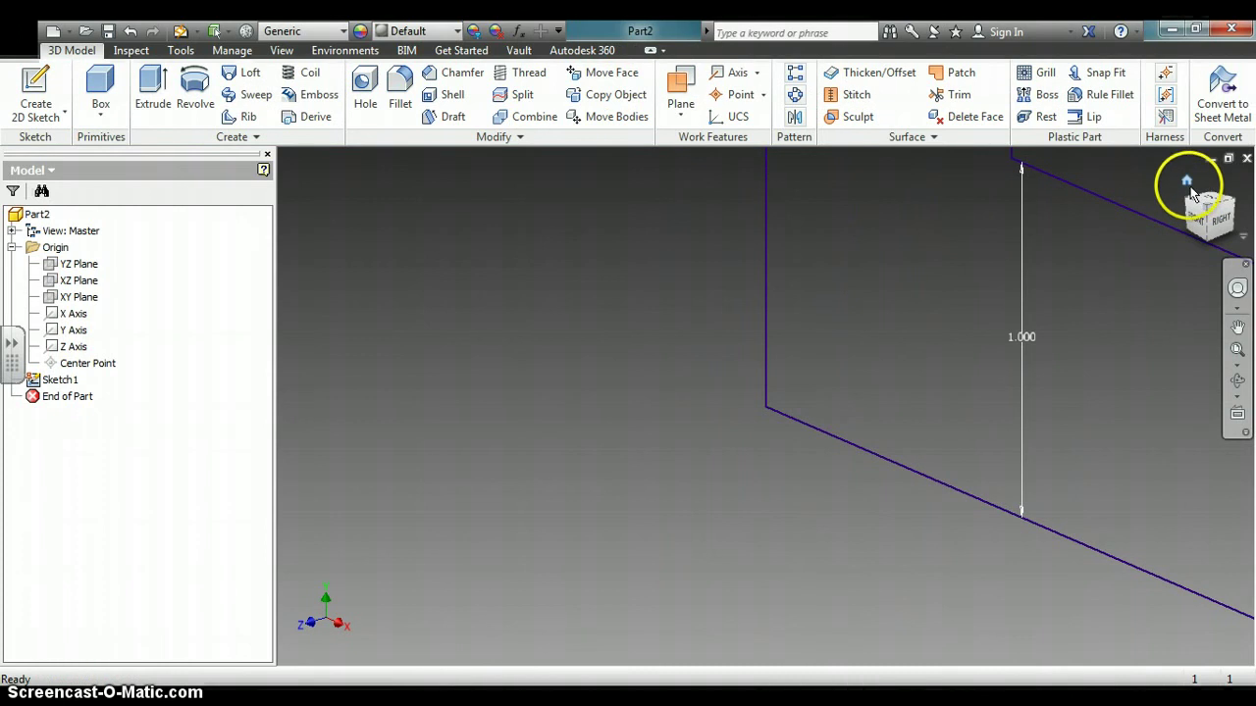
{"action": "left_click", "coordinate": [1187, 182]}
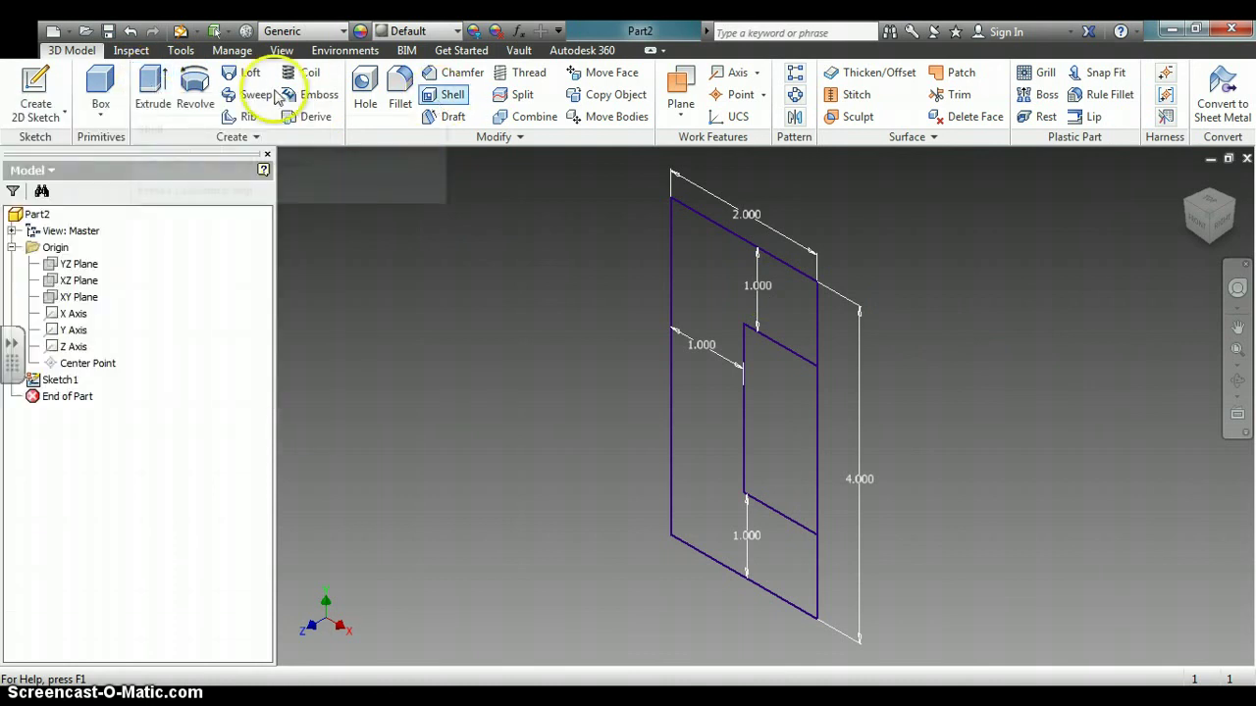
Extrude the C profile 1 in deep into a solid block.
{"action": "left_click", "coordinate": [152, 87]}
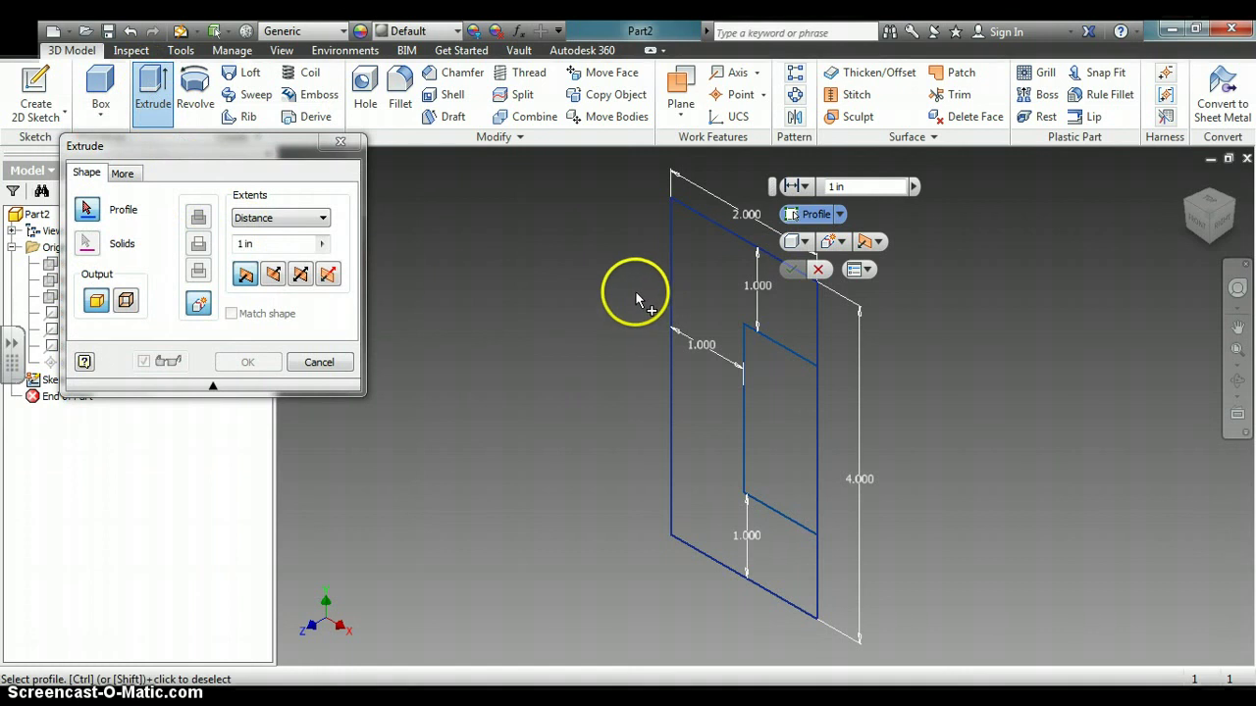
{"action": "left_click", "coordinate": [705, 298]}
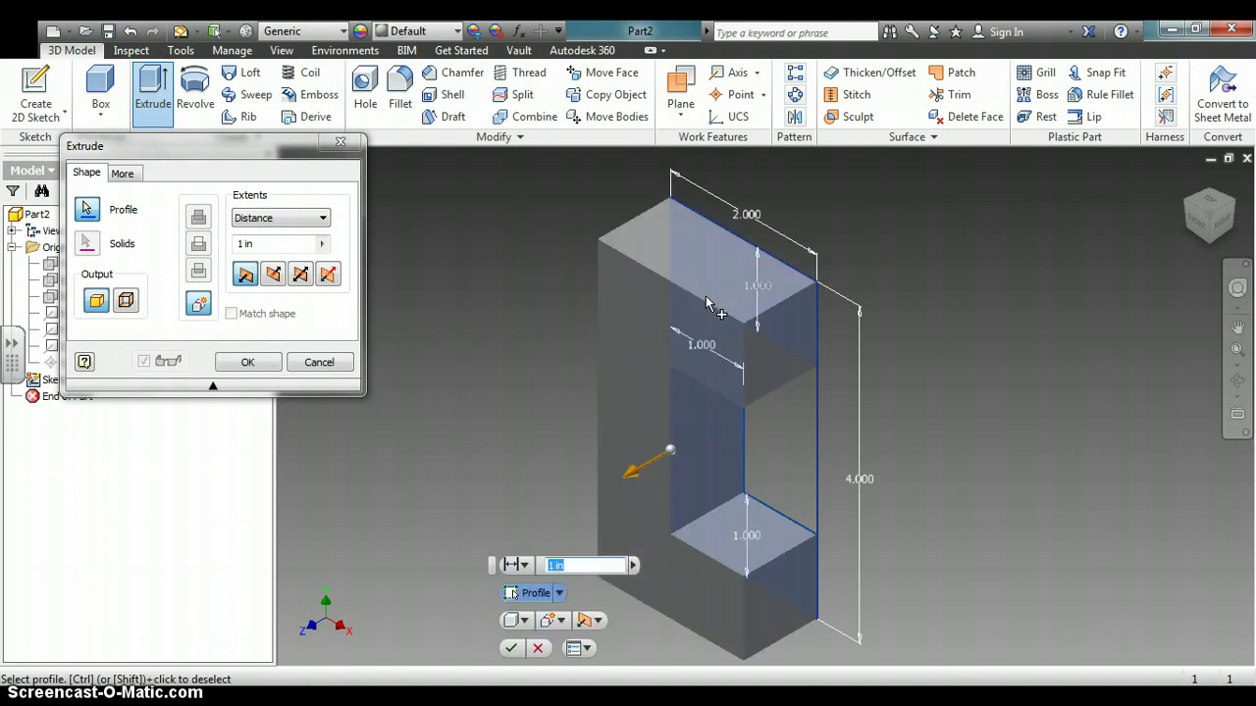
{"action": "left_click", "coordinate": [285, 242]}
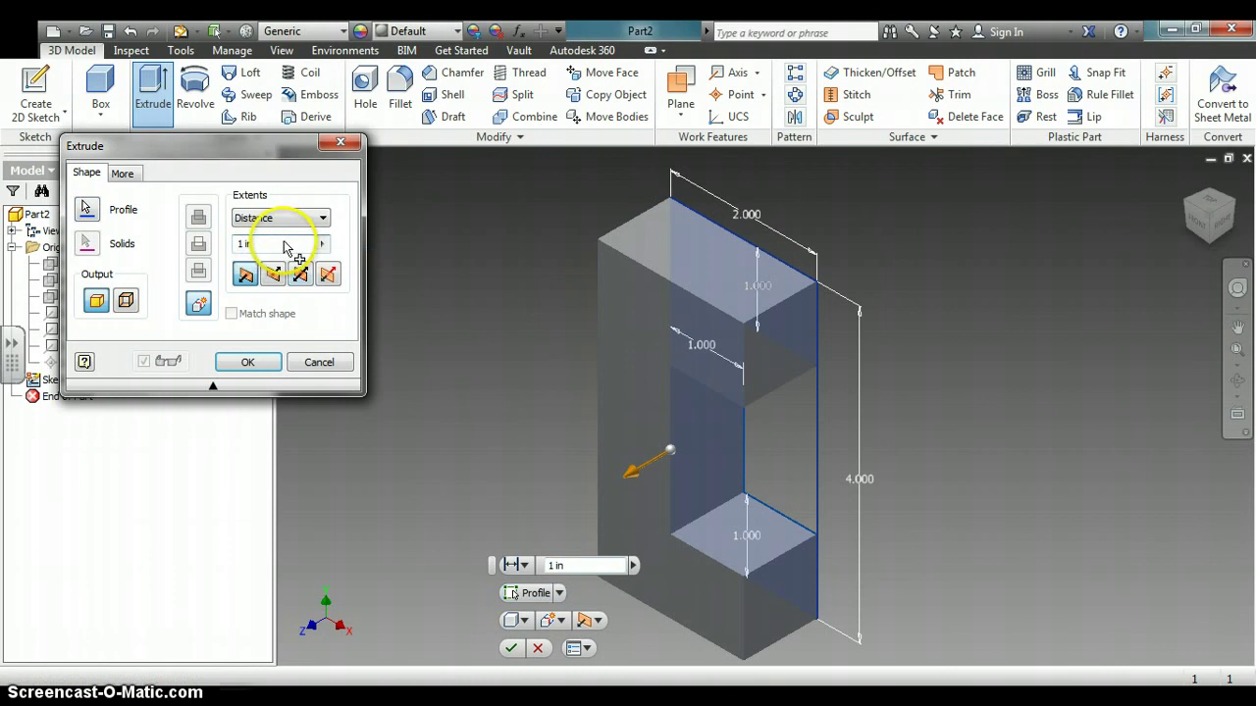
{"action": "left_click_drag", "start_coordinate": [284, 242], "coordinate": [229, 257]}
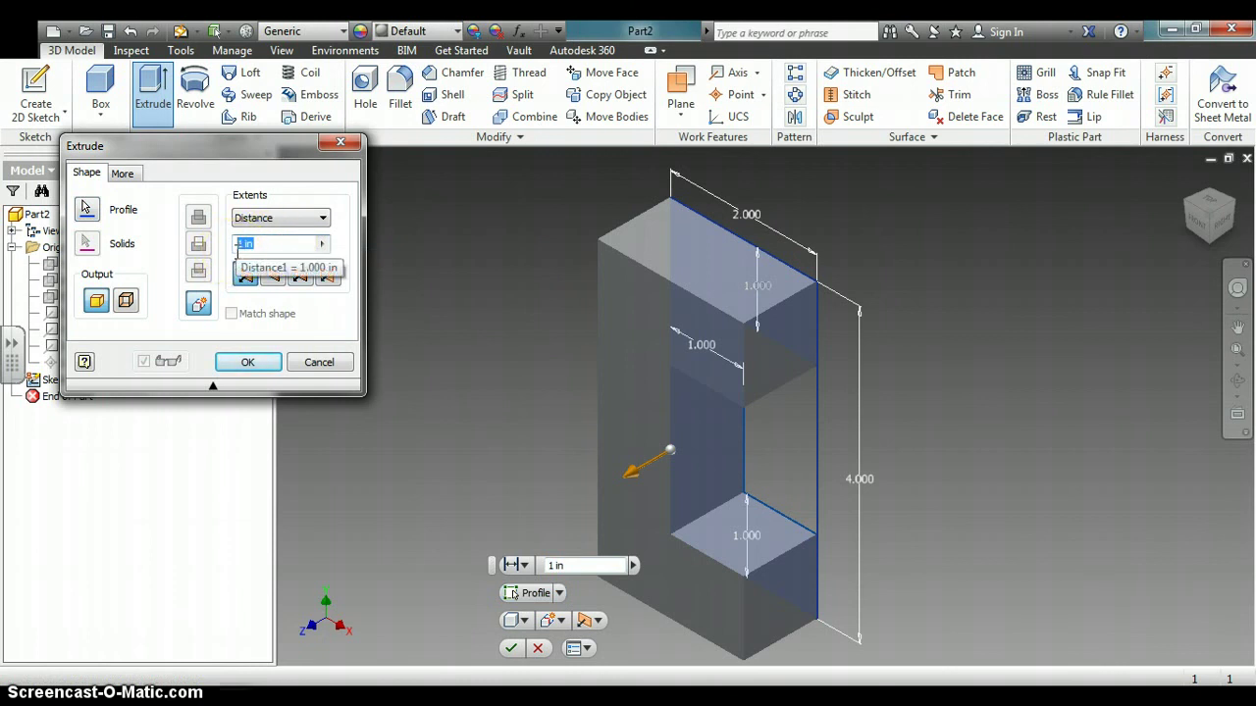
{"action": "type", "text": "1"}
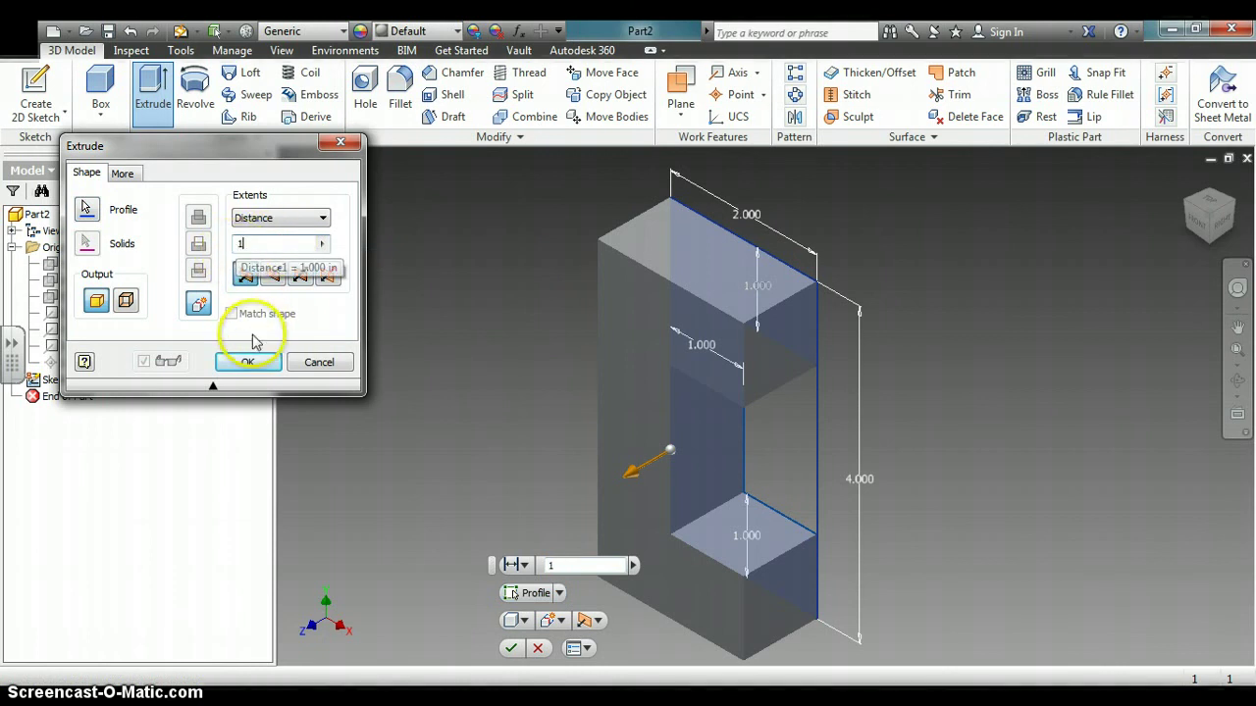
{"action": "left_click", "coordinate": [249, 362]}
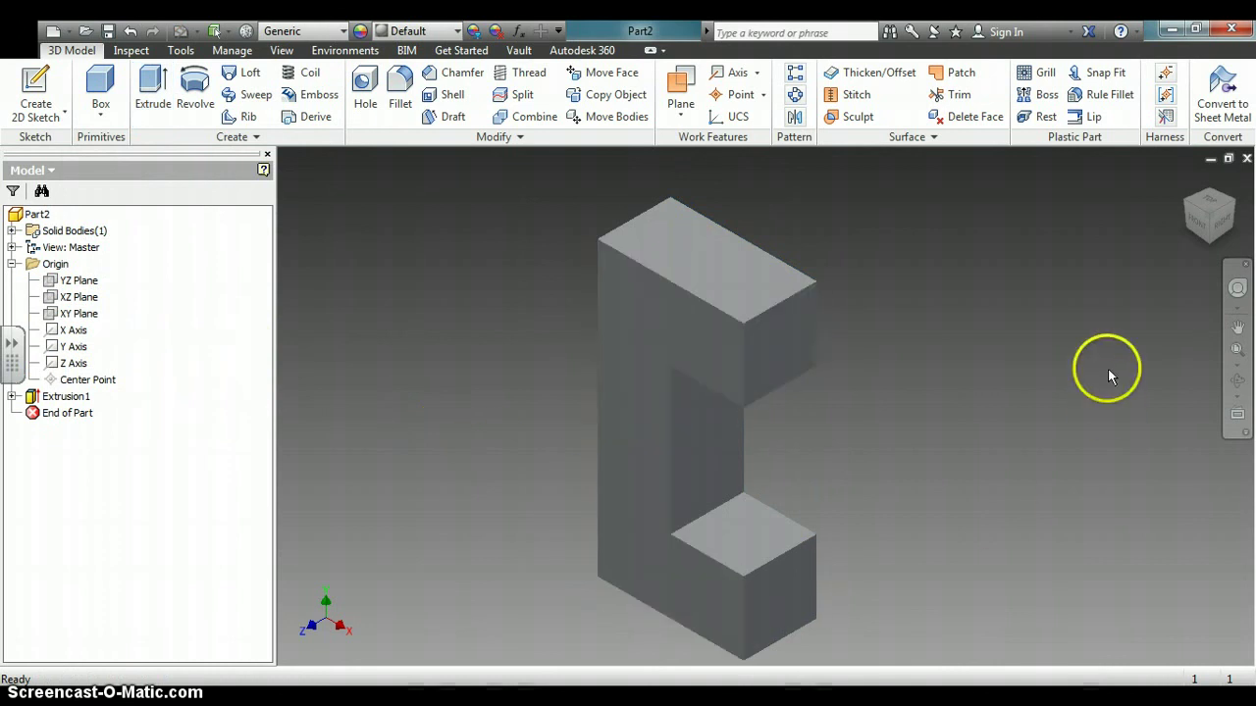
Return the C block to the home view and apply the Red appearance from the Appearance list.
{"action": "left_click", "coordinate": [1187, 182]}
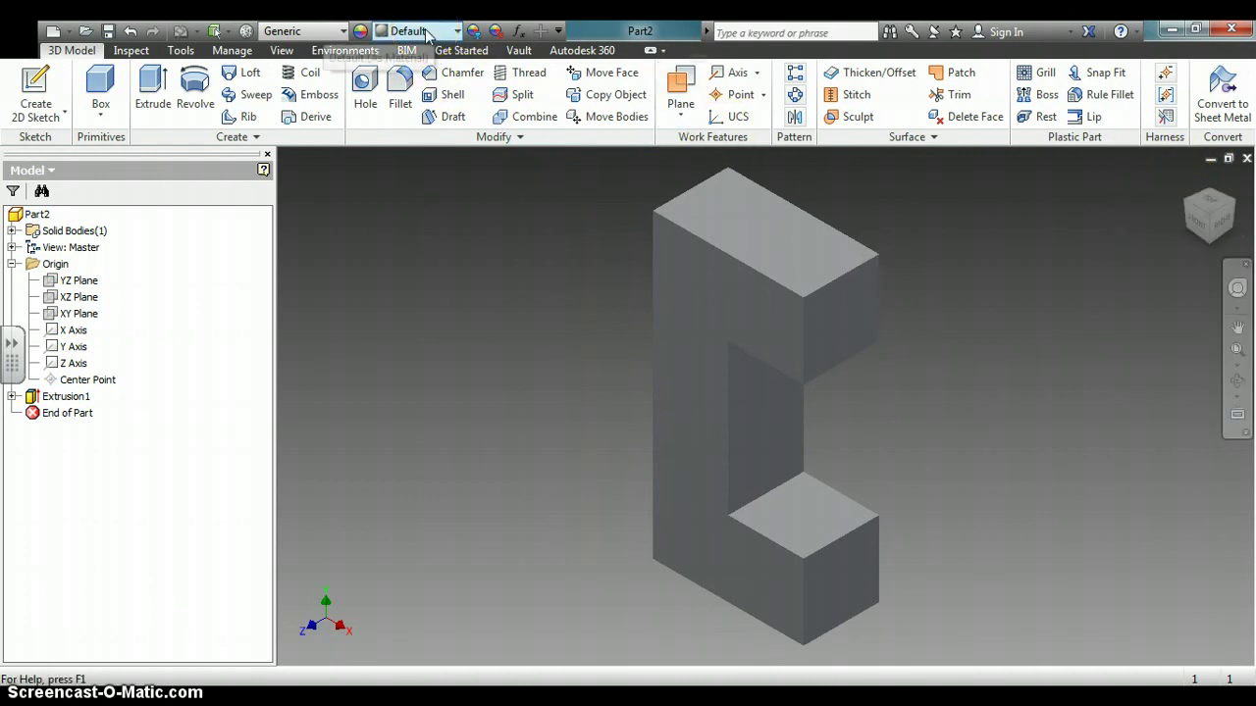
{"action": "left_click", "coordinate": [427, 36]}
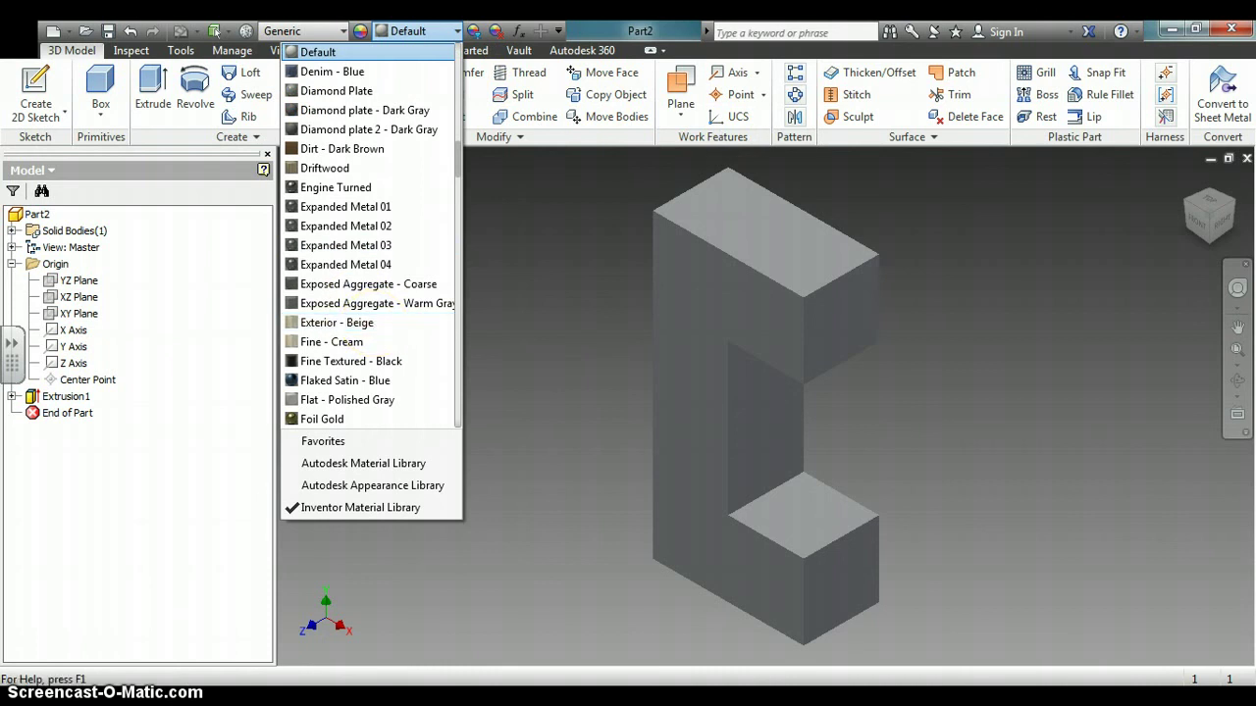
{"action": "left_click", "coordinate": [407, 32]}
{"action": "left_click", "coordinate": [409, 31]}
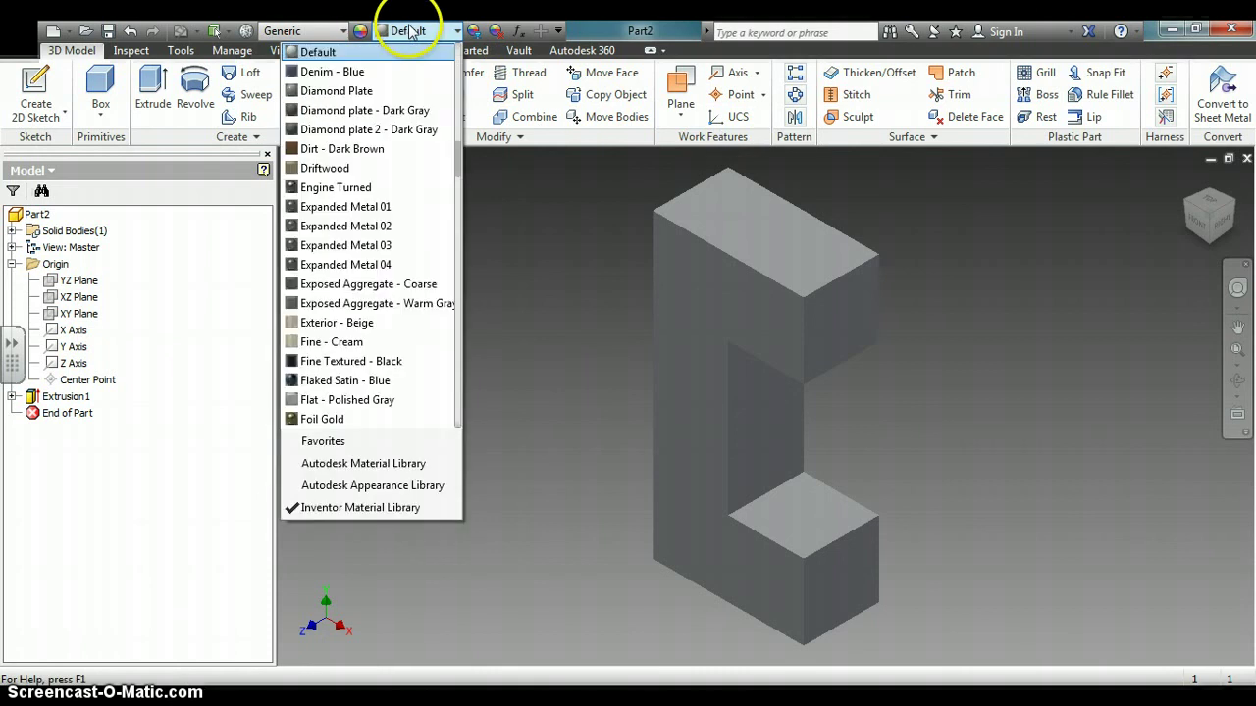
{"action": "key", "text": "r"}
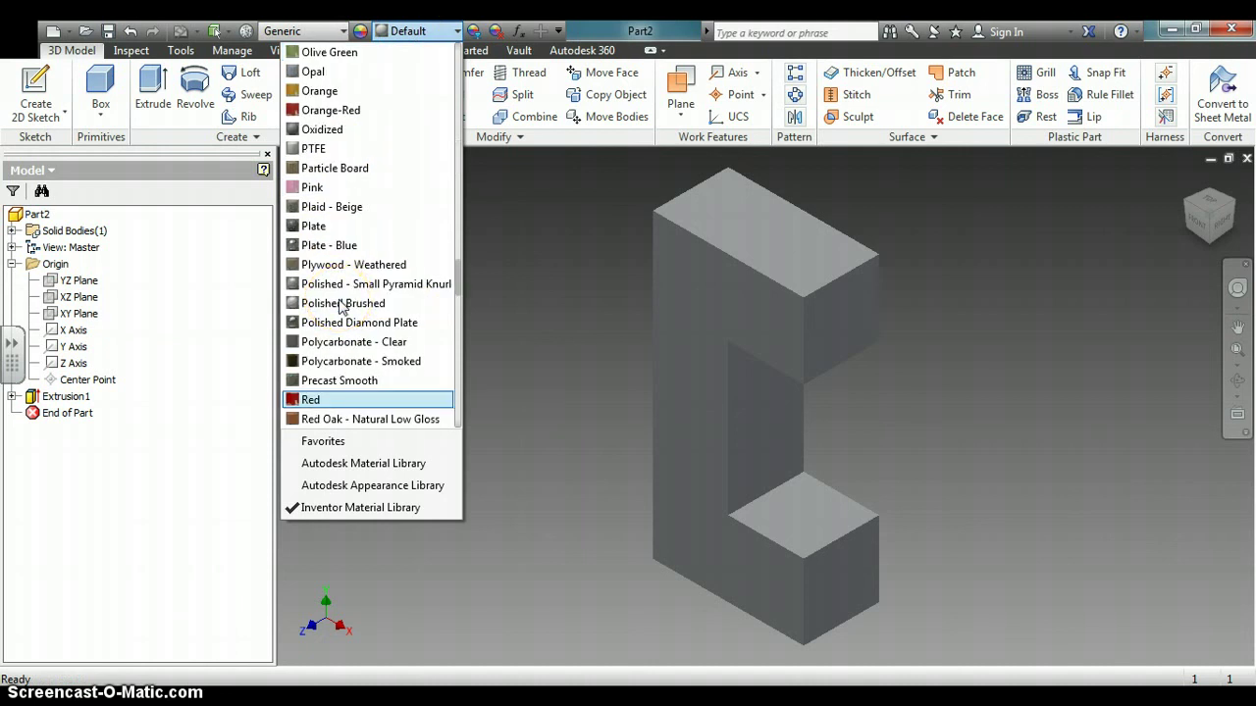
{"action": "key", "text": "Escape"}
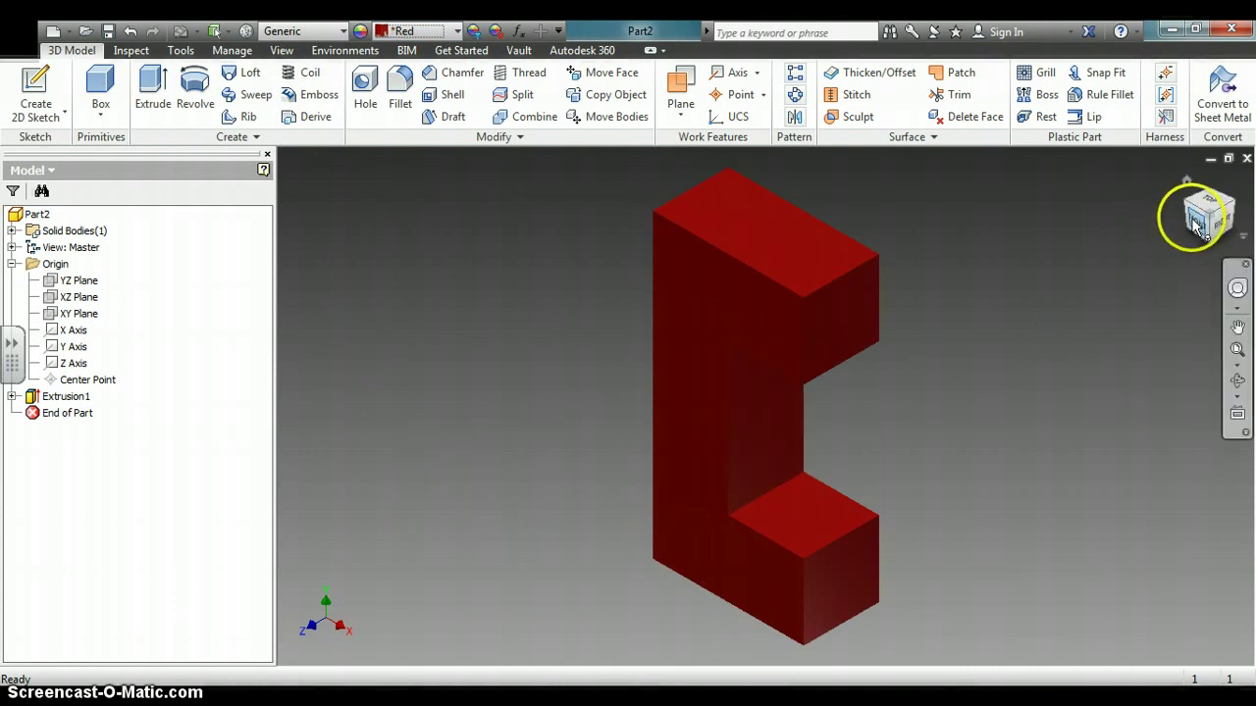
{"action": "left_click_drag", "start_coordinate": [1213, 219], "coordinate": [1151, 246]}
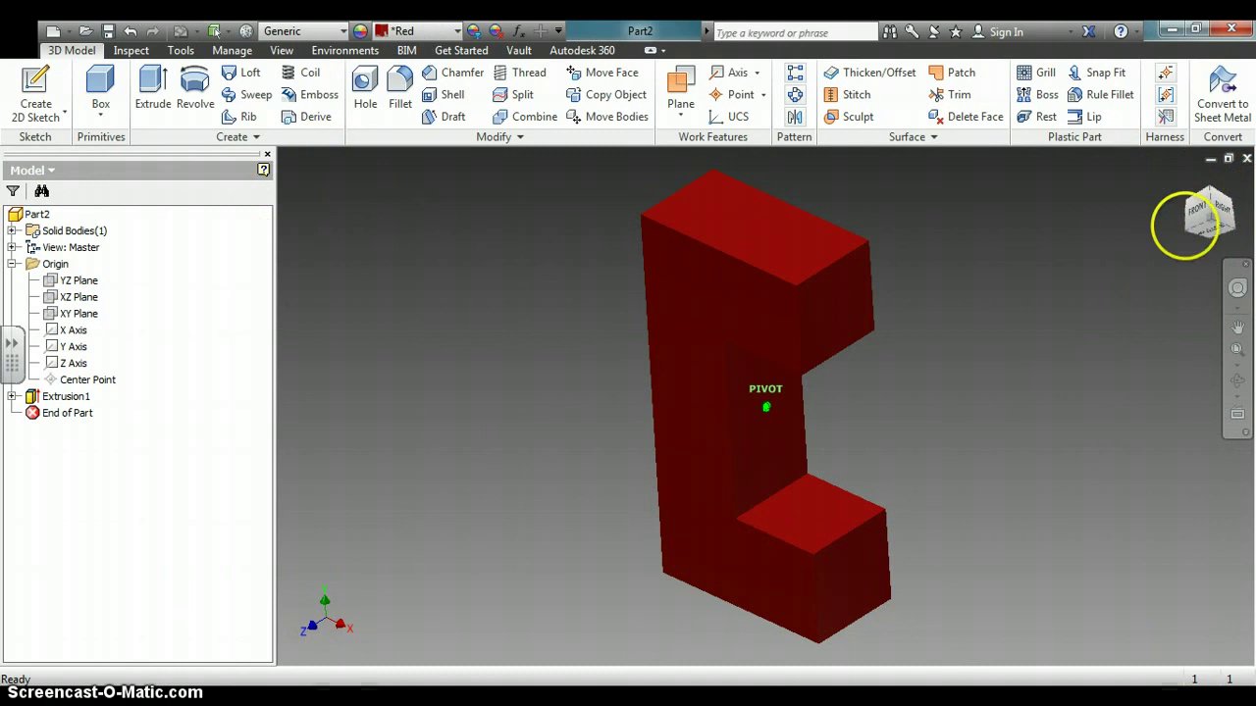
{"action": "left_click_drag", "start_coordinate": [1199, 225], "coordinate": [1244, 175]}
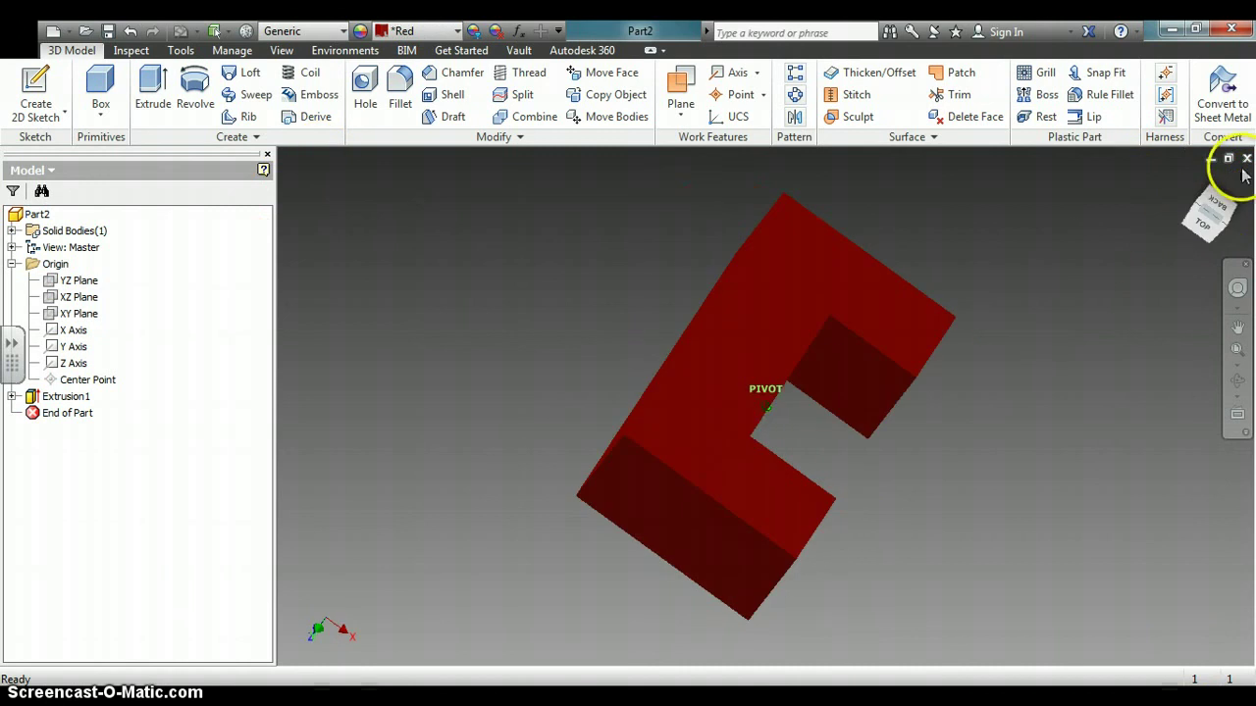
{"action": "left_click", "coordinate": [1198, 214]}
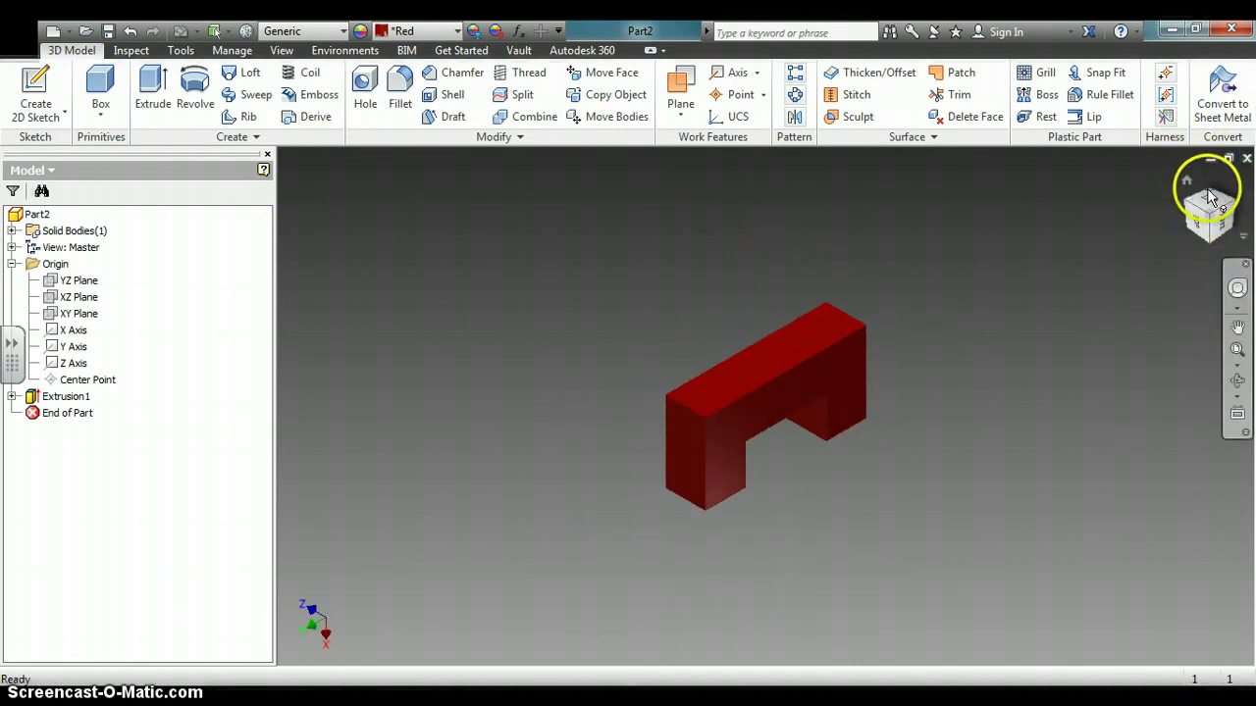
{"action": "left_click", "coordinate": [1218, 205]}
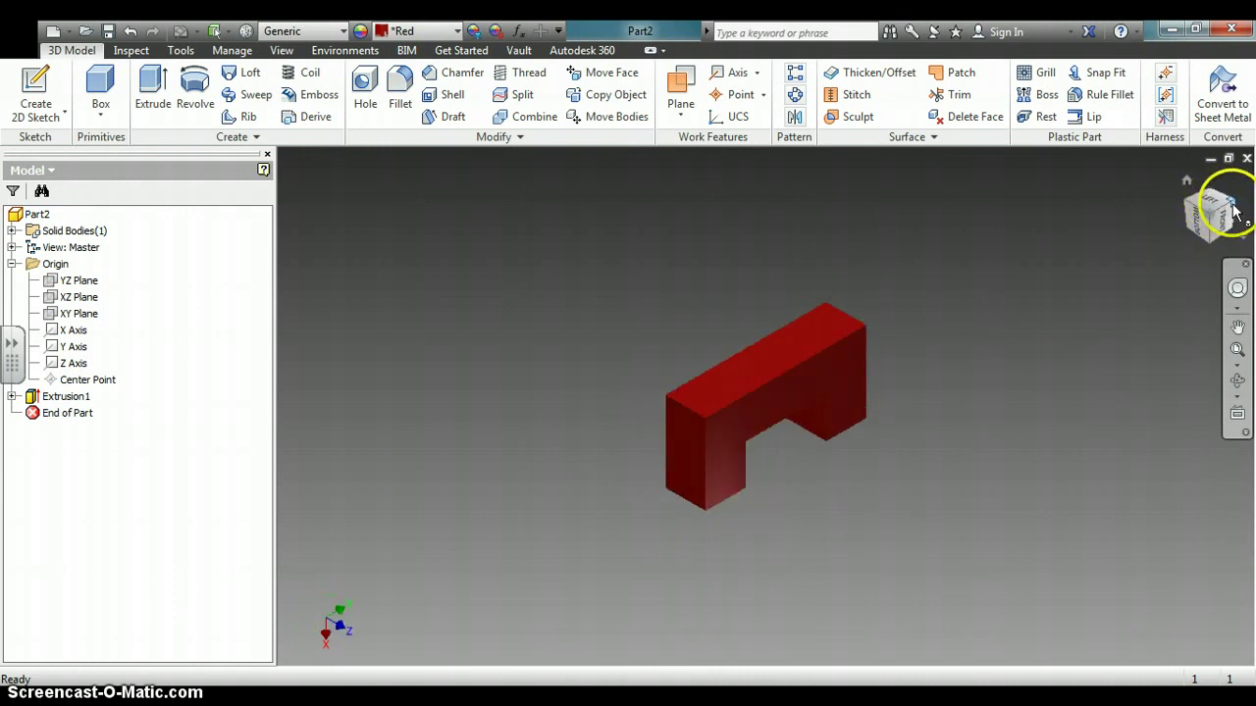
{"action": "left_click", "coordinate": [1224, 218]}
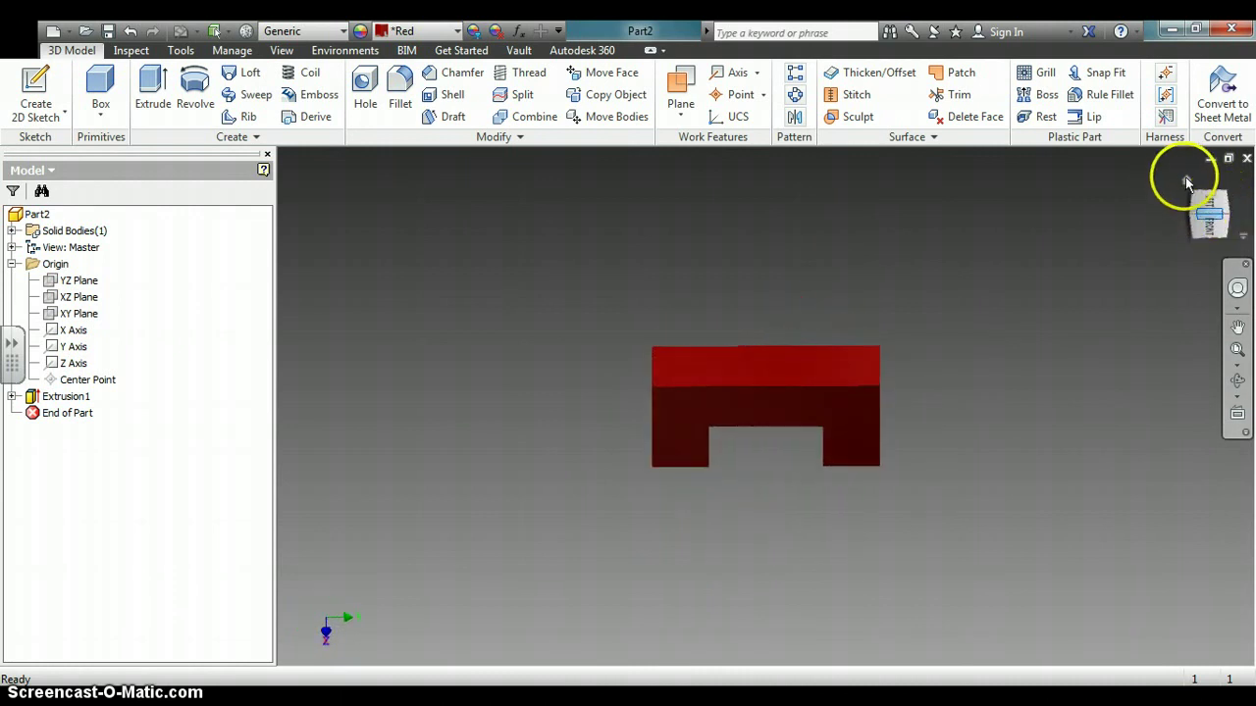
{"action": "left_click", "coordinate": [1187, 184]}
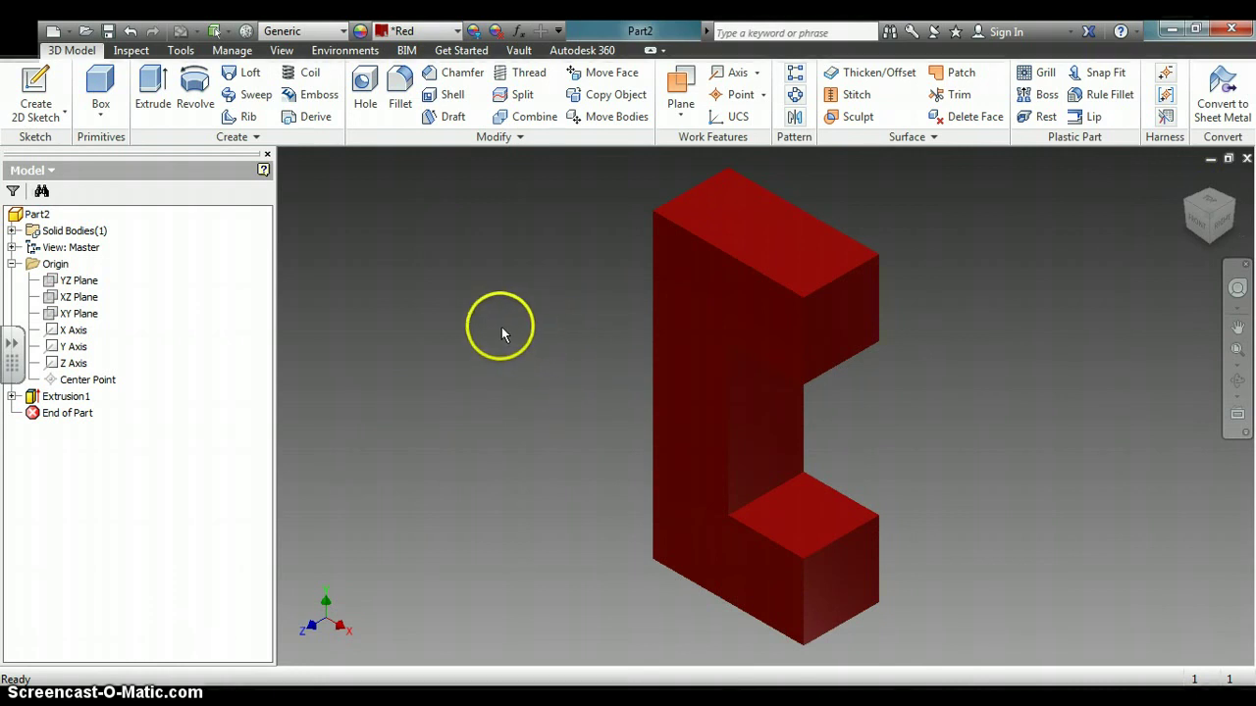
Save the part in the SCORING GUIDE folder with the file name 'GTT C LAST NAME'.
{"action": "left_click", "coordinate": [108, 33]}
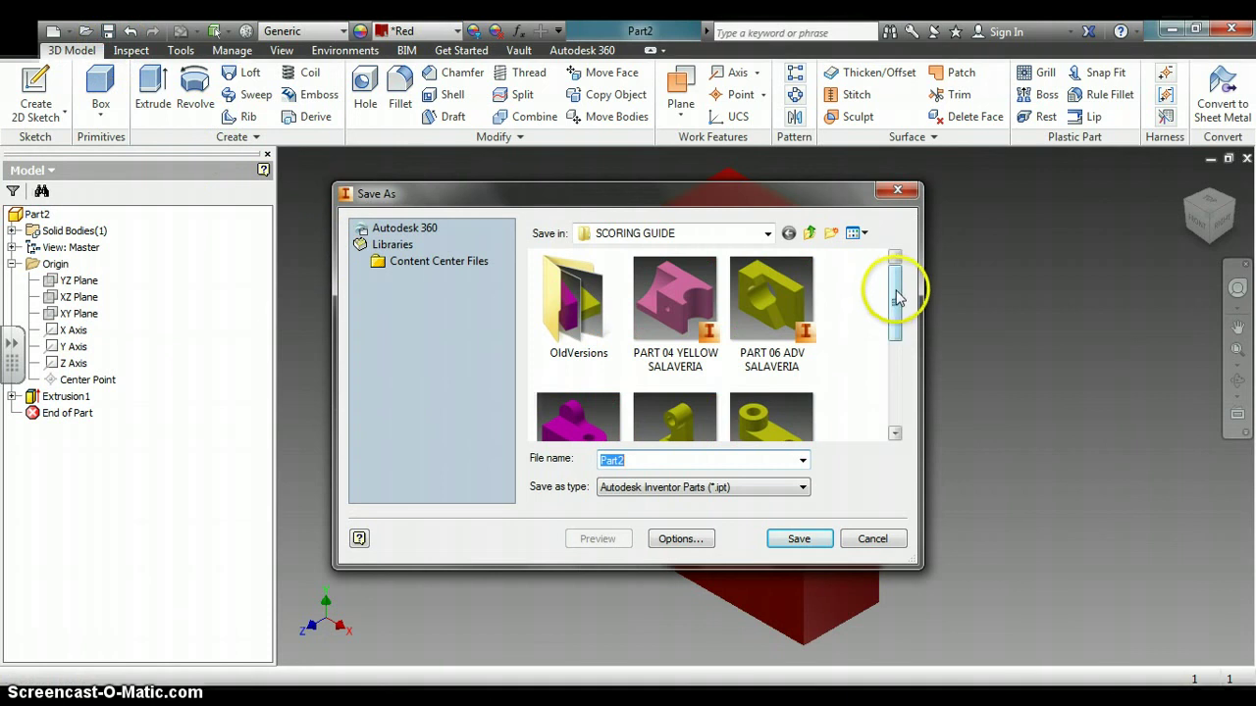
{"action": "left_click_drag", "start_coordinate": [896, 297], "coordinate": [898, 393]}
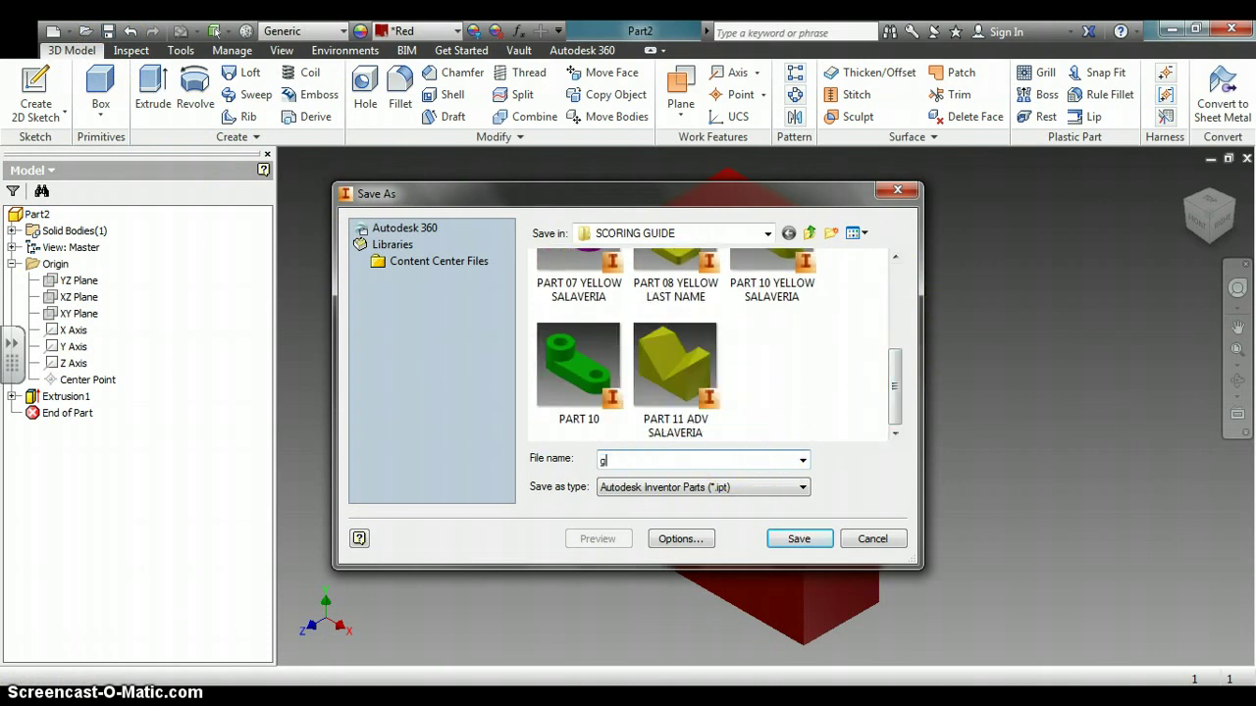
{"action": "key", "text": "Caps_Lock"}
{"action": "type", "text": "GTT"}
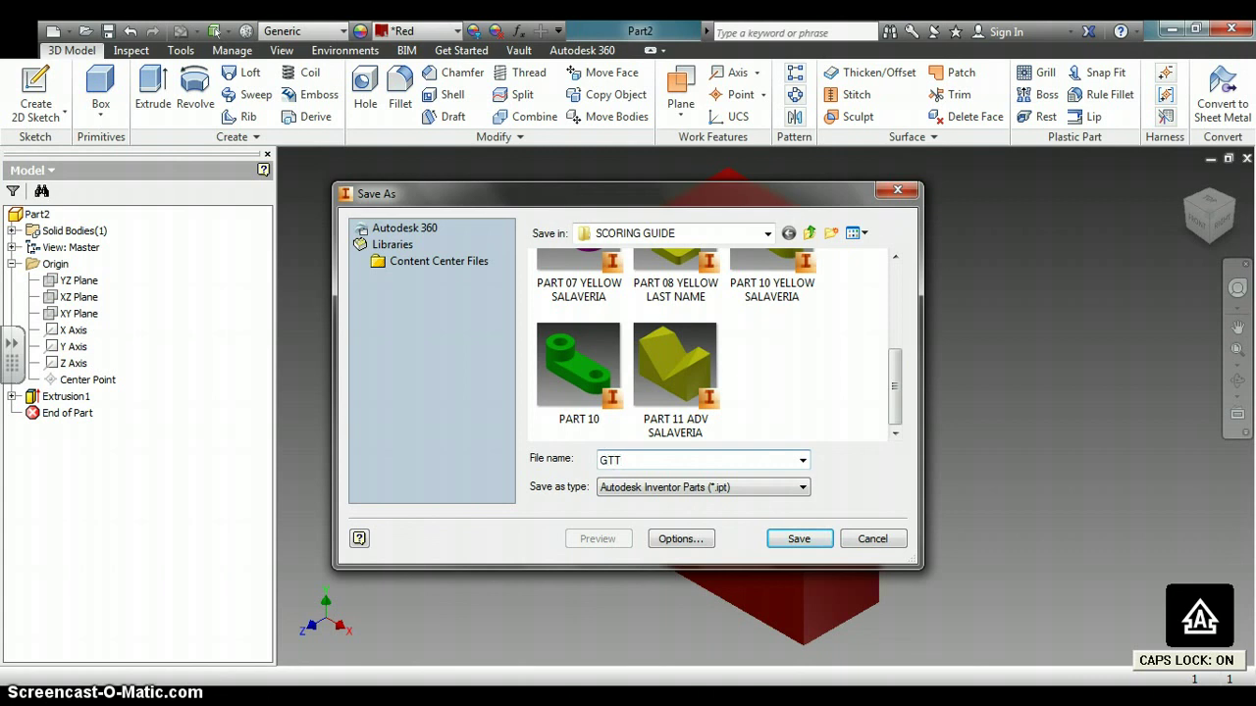
{"action": "type", "text": " C"}
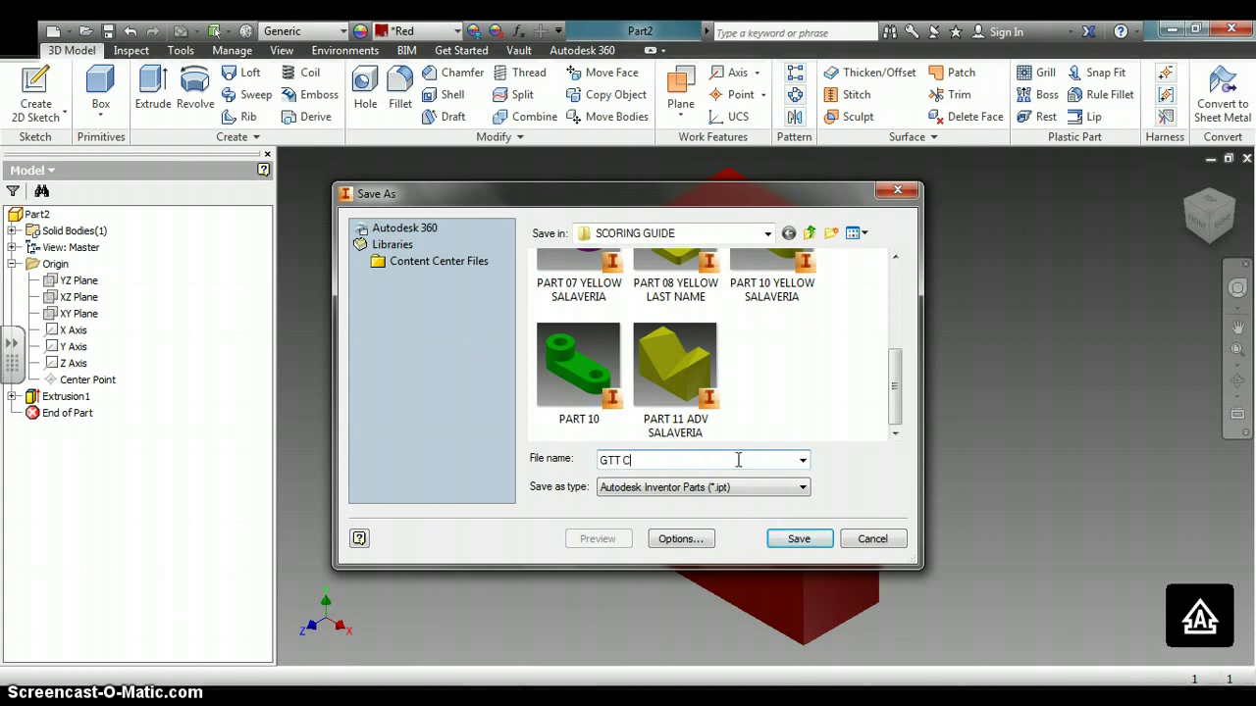
{"action": "type", "text": " LAST NAME"}
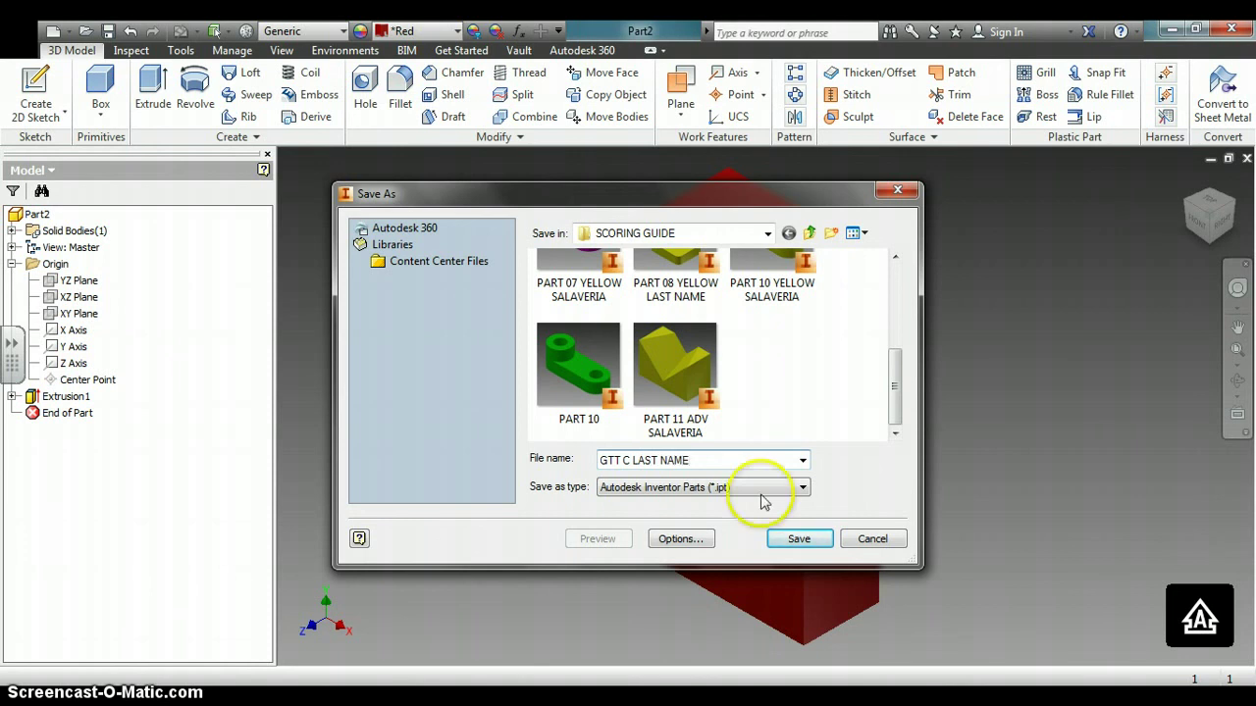
{"action": "left_click", "coordinate": [799, 540]}
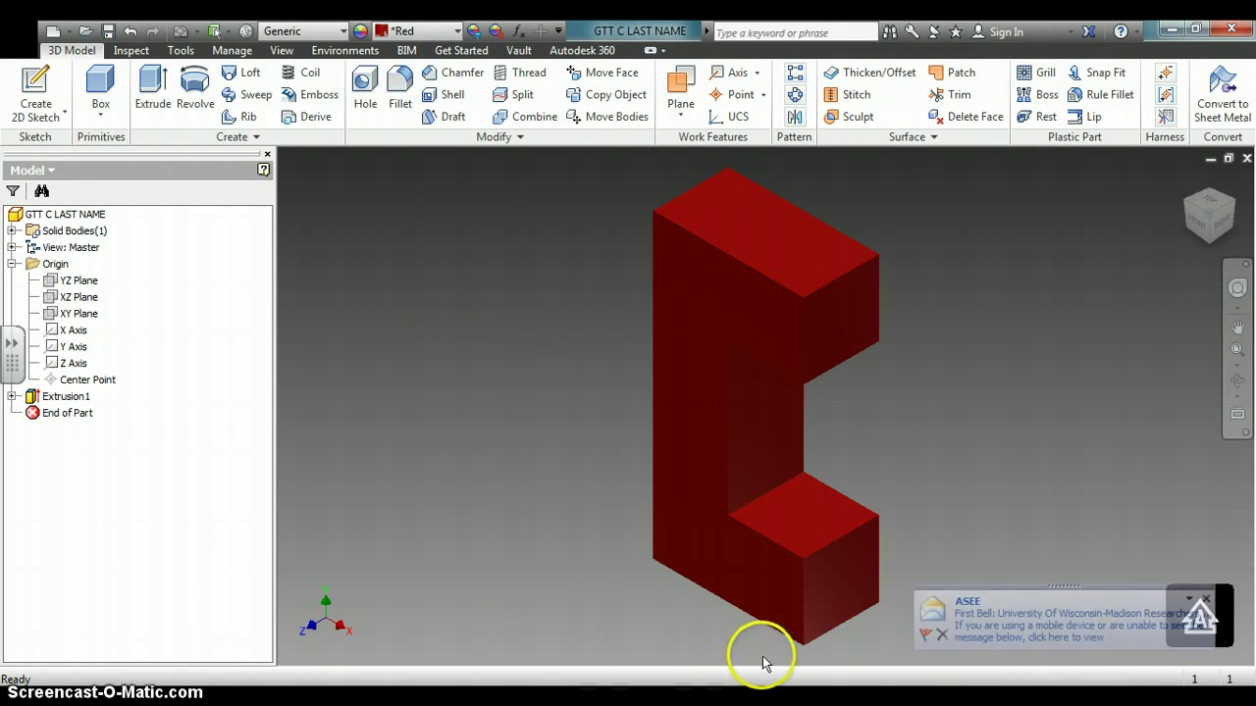
Close the e-mail notification popup and turn Caps Lock off.
{"action": "left_click", "coordinate": [1206, 600]}
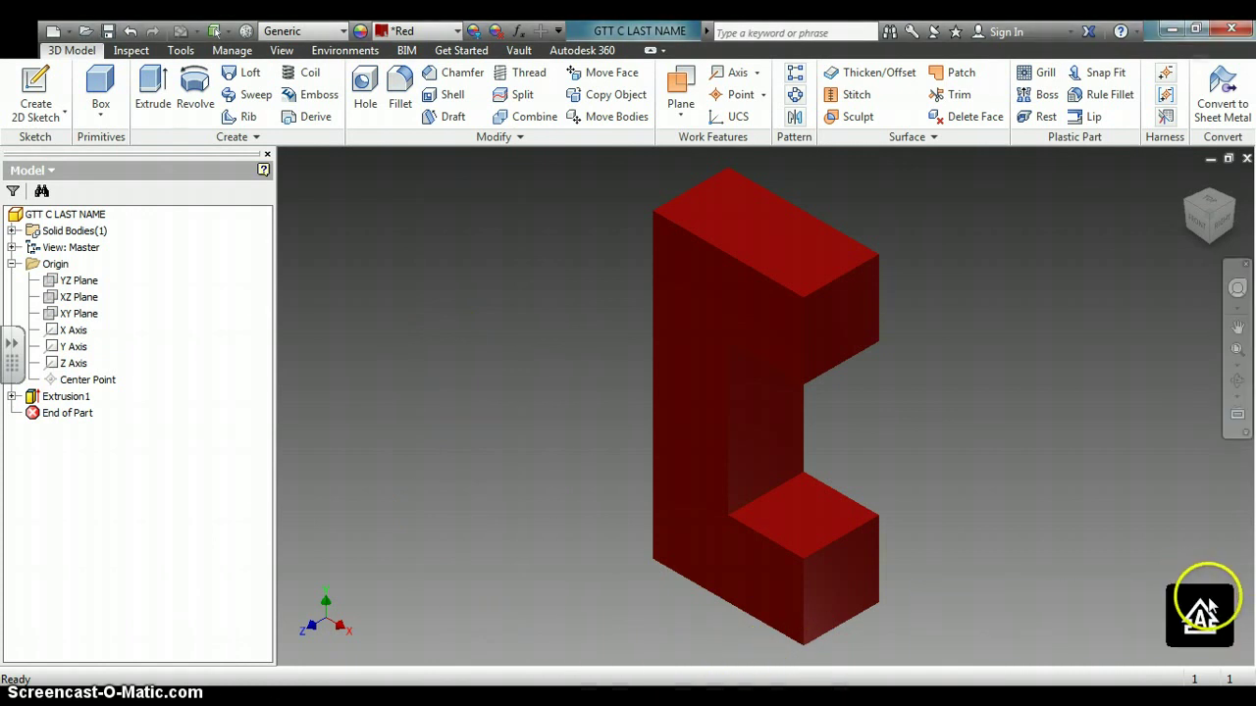
{"action": "key", "text": "Caps_Lock"}
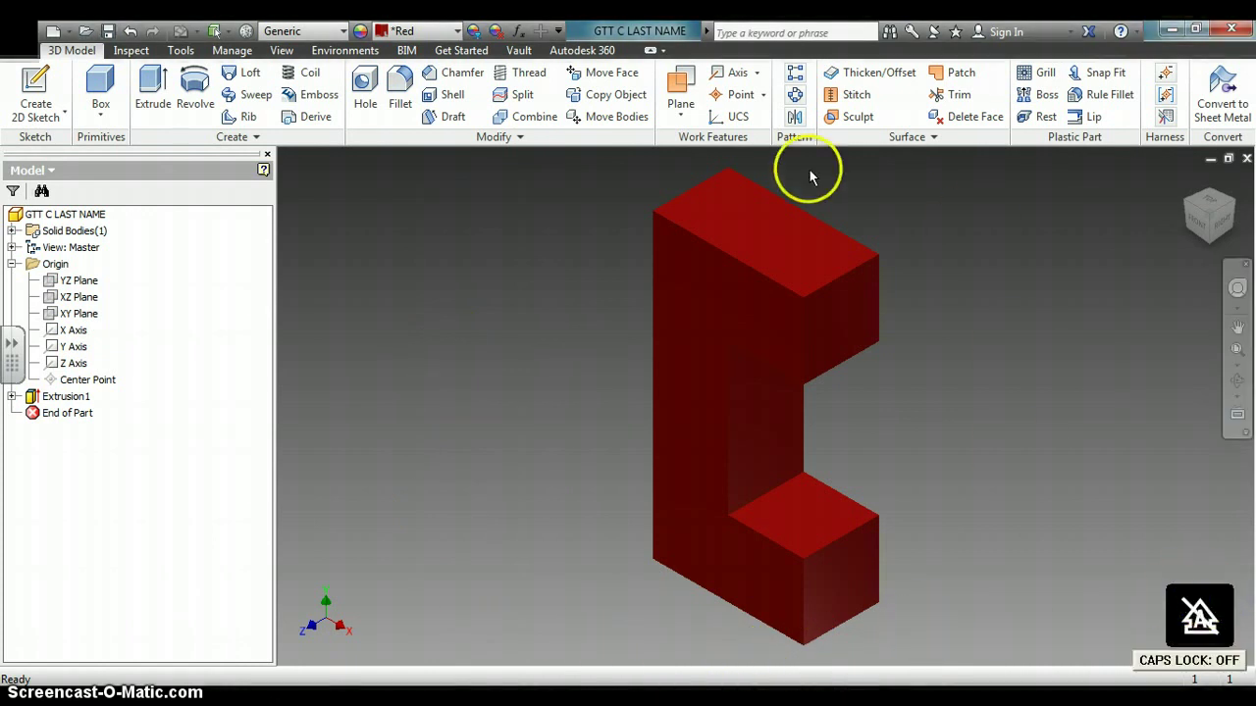